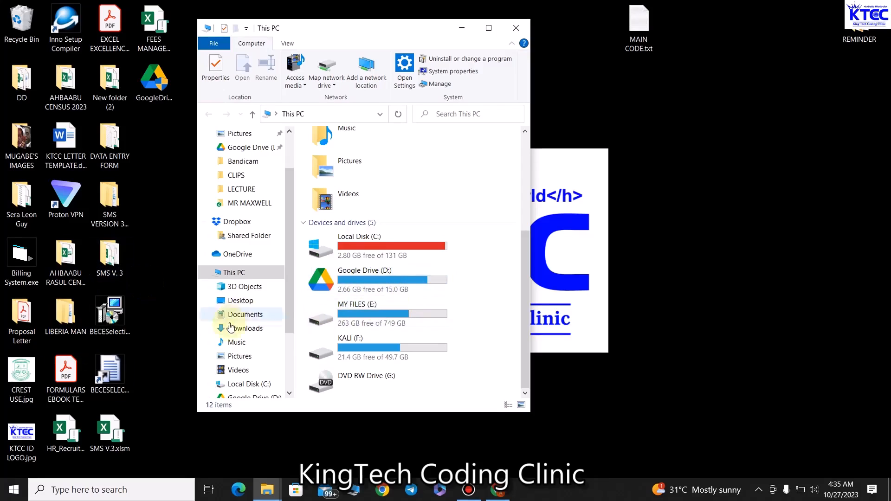
# Step: Navigate from This PC into the My Drive folder on Google Drive (D:)
pyautogui.scroll(-3, 246, 374)
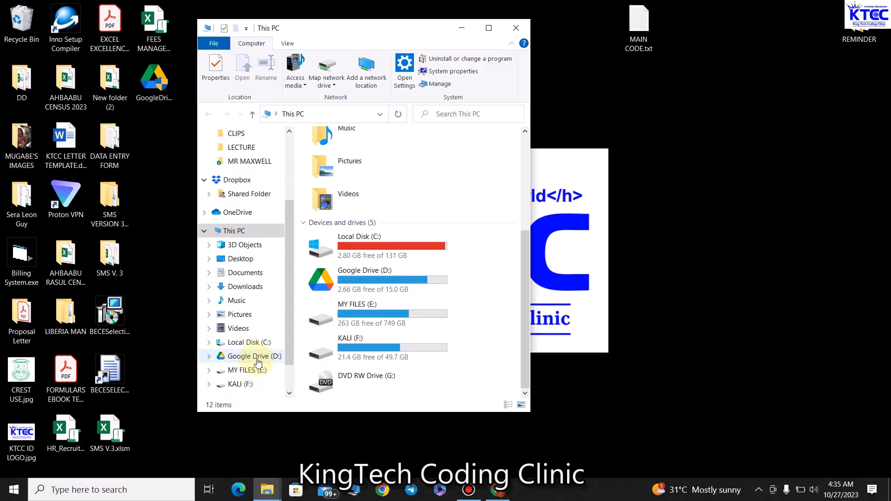
pyautogui.click(253, 356)
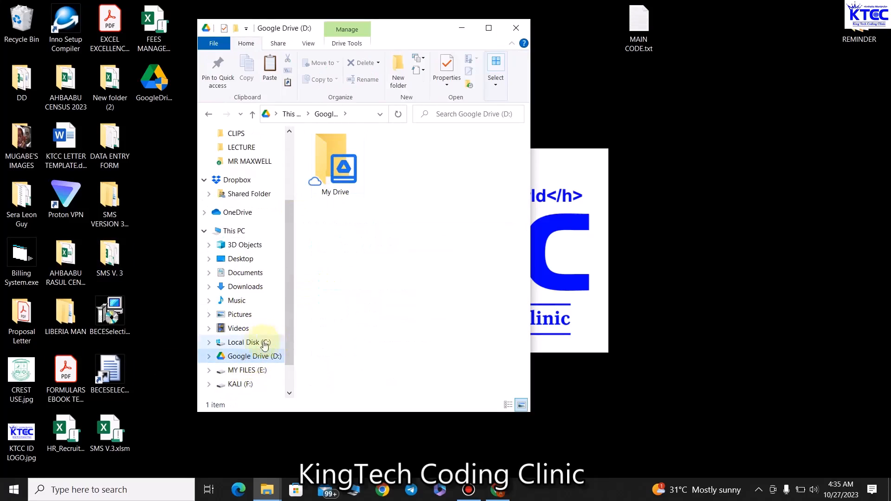
pyautogui.scroll(-3, 272, 306)
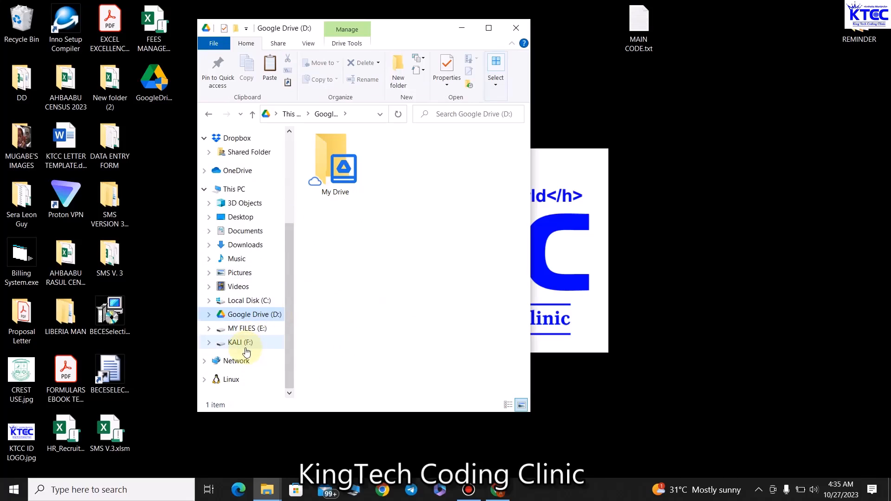
pyautogui.click(208, 113)
pyautogui.scroll(-5, 377, 291)
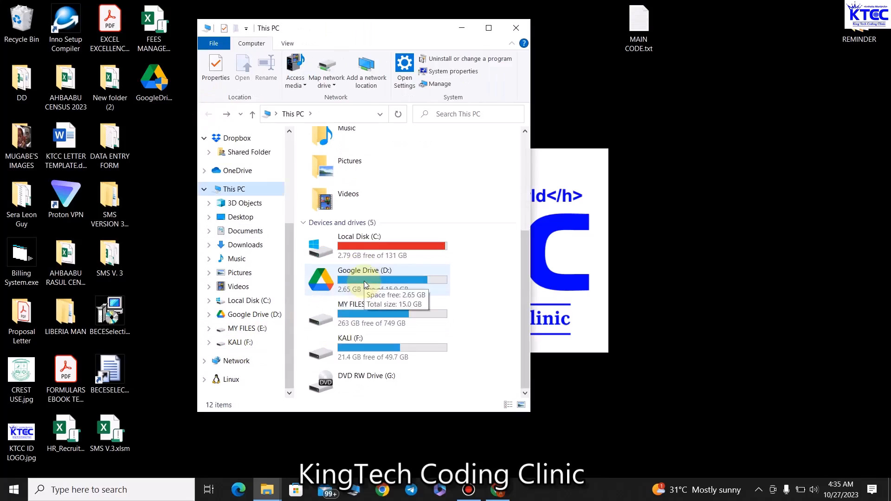
pyautogui.doubleClick(364, 281)
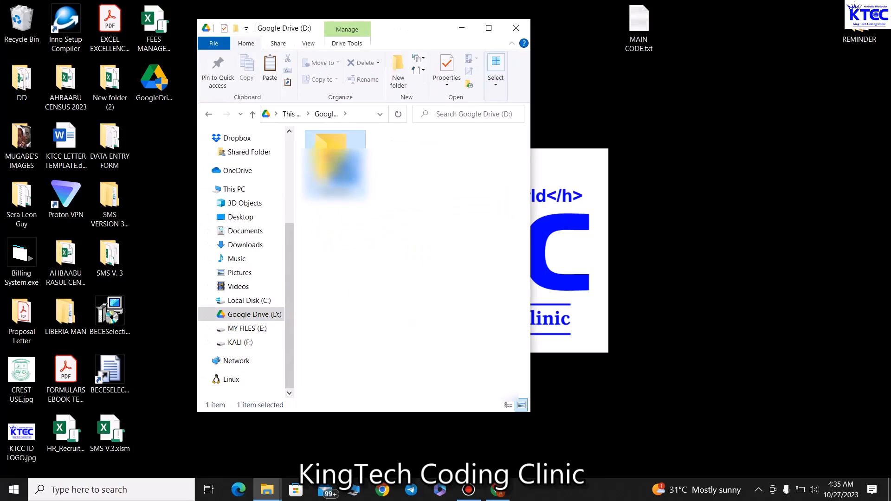
pyautogui.doubleClick(327, 153)
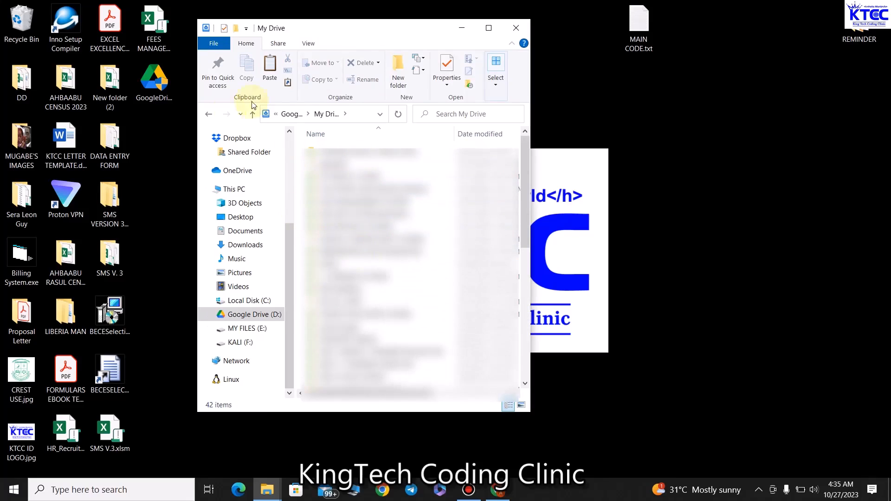
pyautogui.click(211, 114)
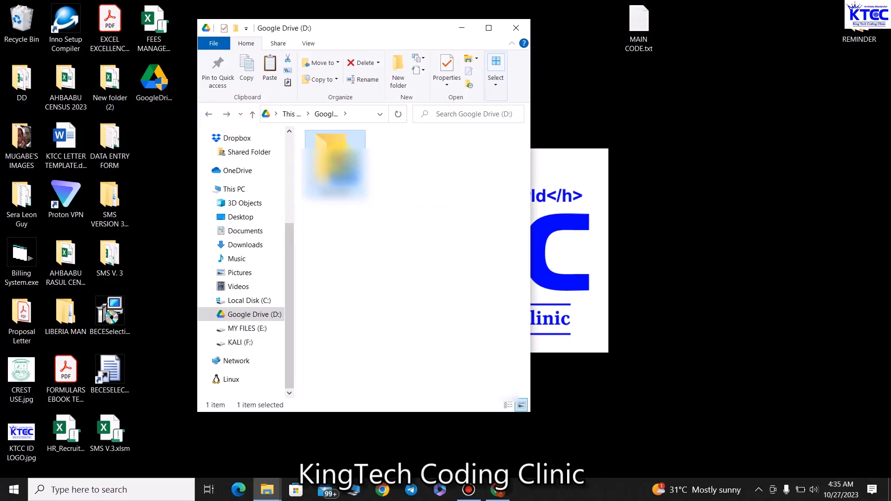
pyautogui.doubleClick(338, 159)
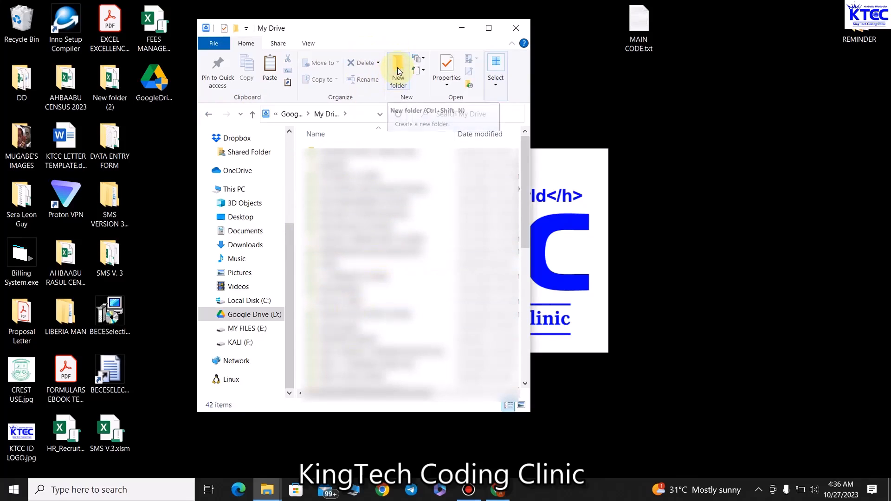
# Step: Create the MY ONLINE DB folder in My Drive and open it
pyautogui.click(398, 71)
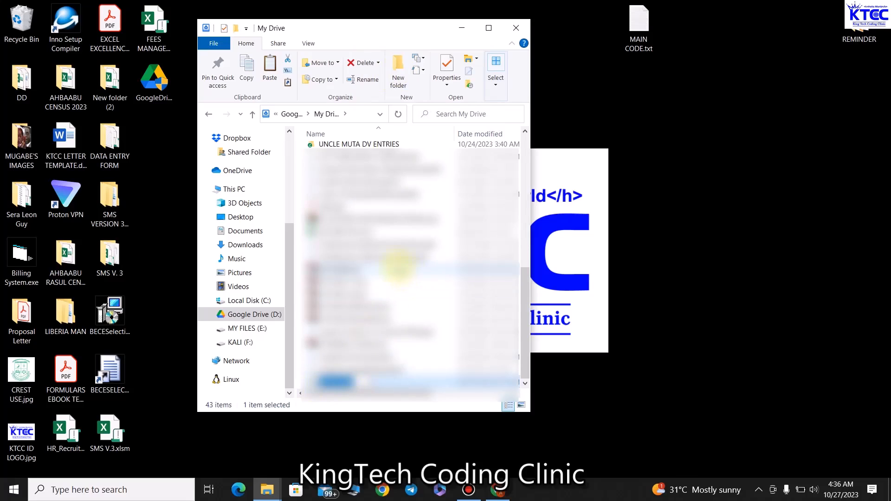
pyautogui.write('DMO')
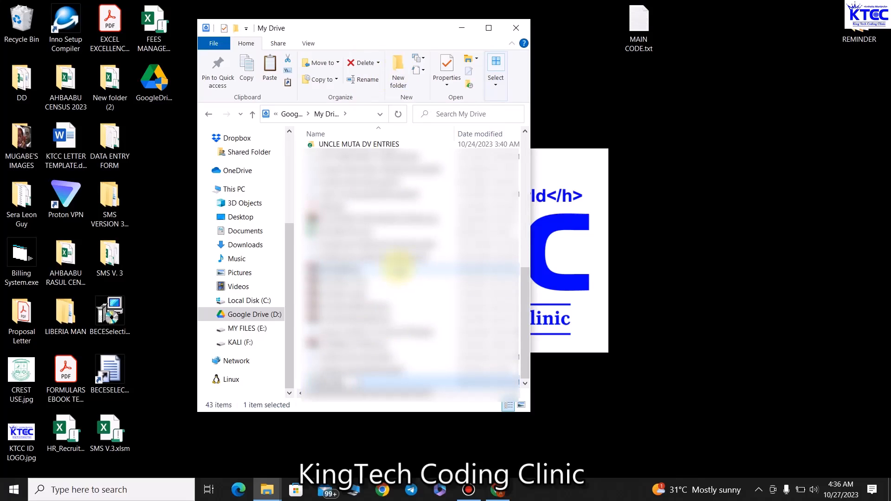
pyautogui.write('LDER')
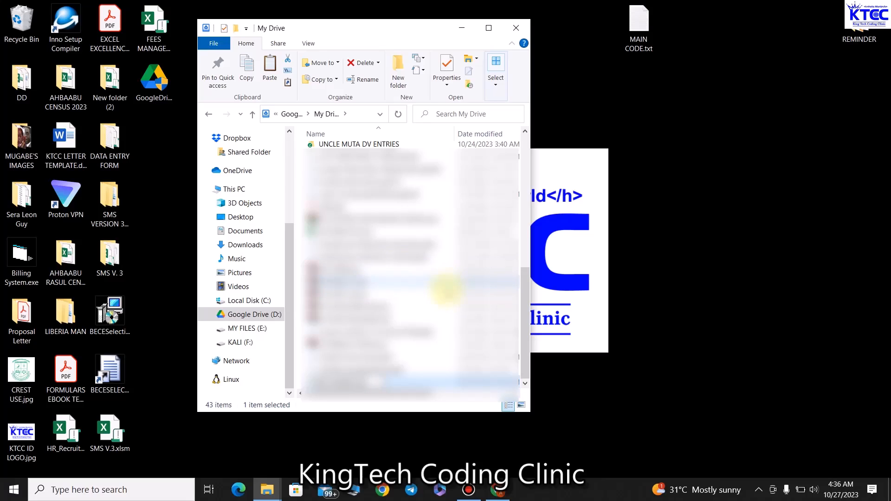
pyautogui.click(447, 286)
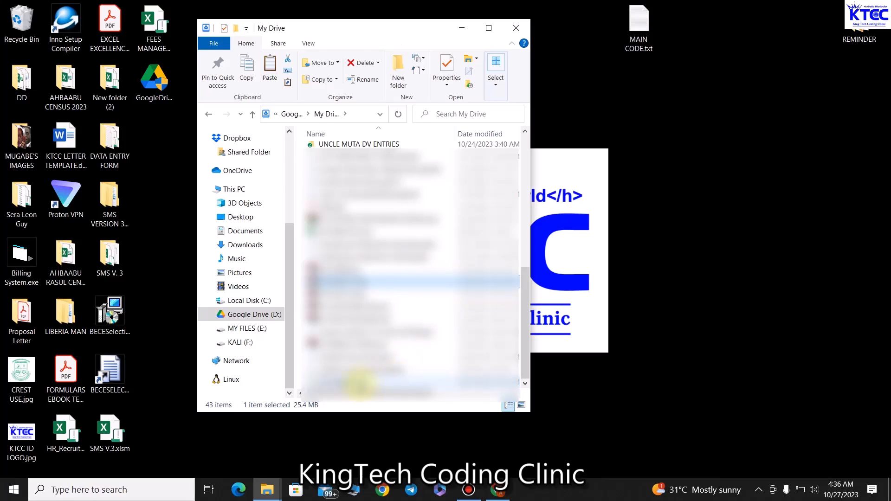
pyautogui.doubleClick(360, 383)
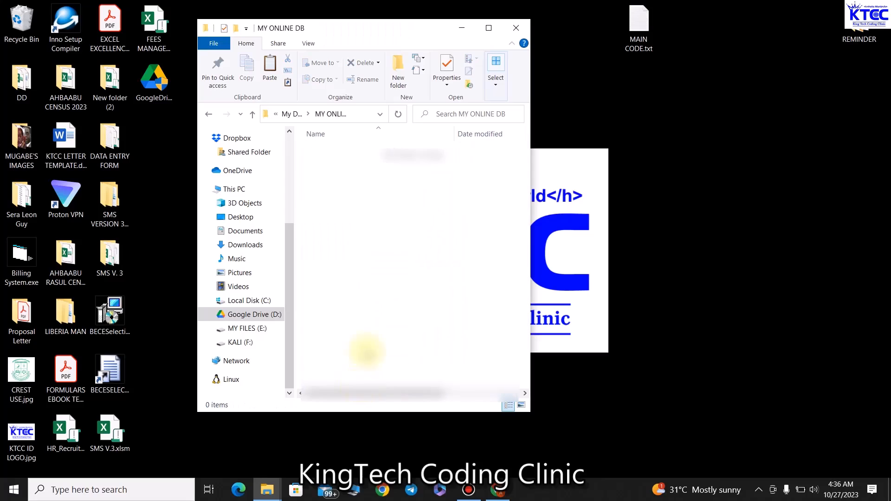
# Step: Add a new Microsoft Excel Worksheet named My DB.xlsx in the folder and select it
pyautogui.rightClick(332, 180)
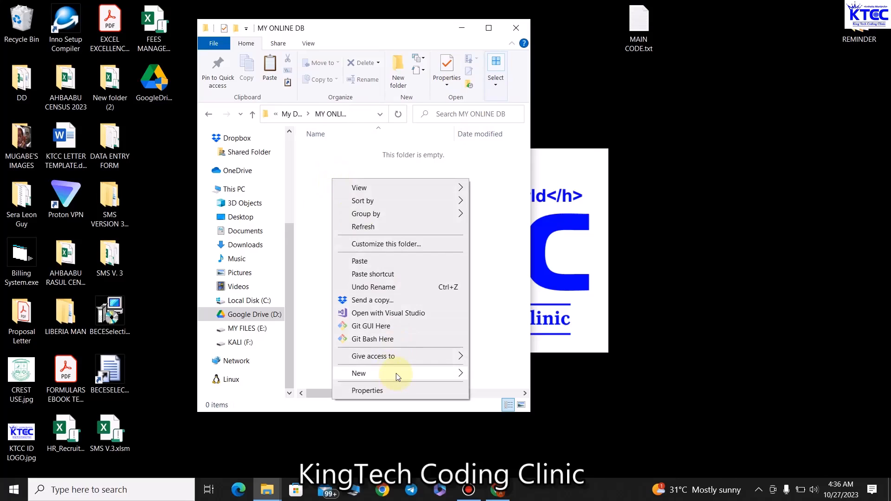
pyautogui.moveTo(398, 376)
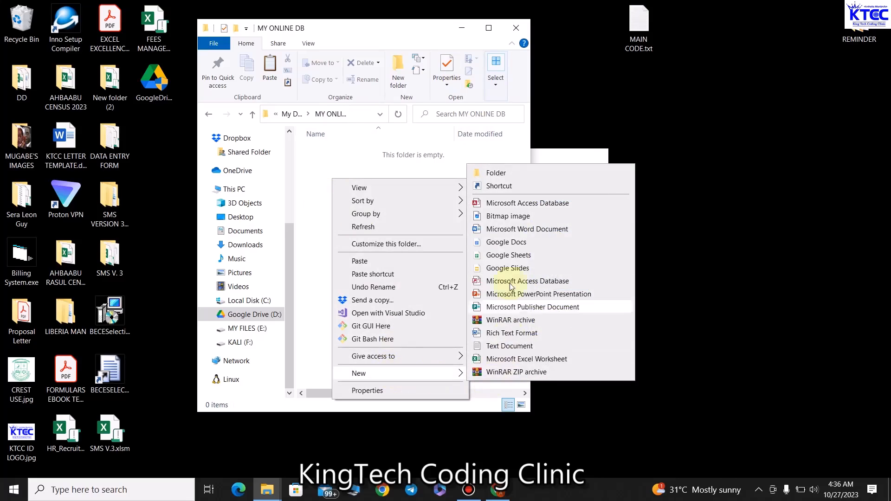
pyautogui.click(503, 359)
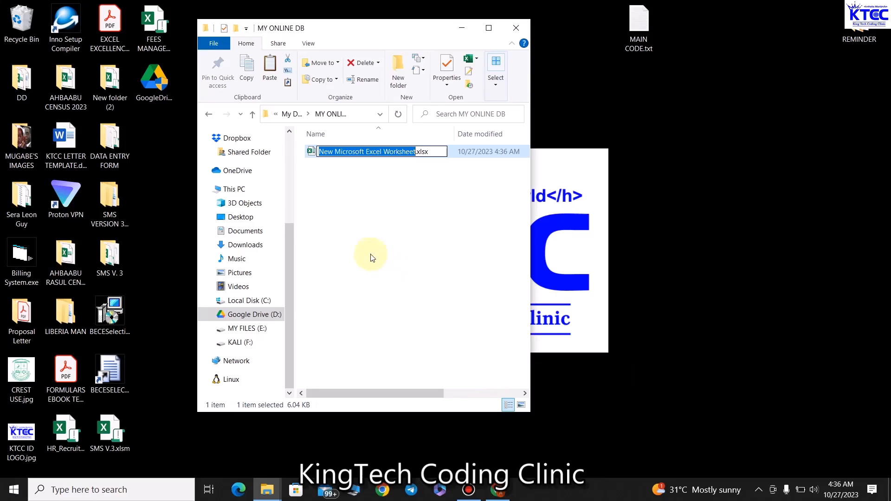
pyautogui.write('mY')
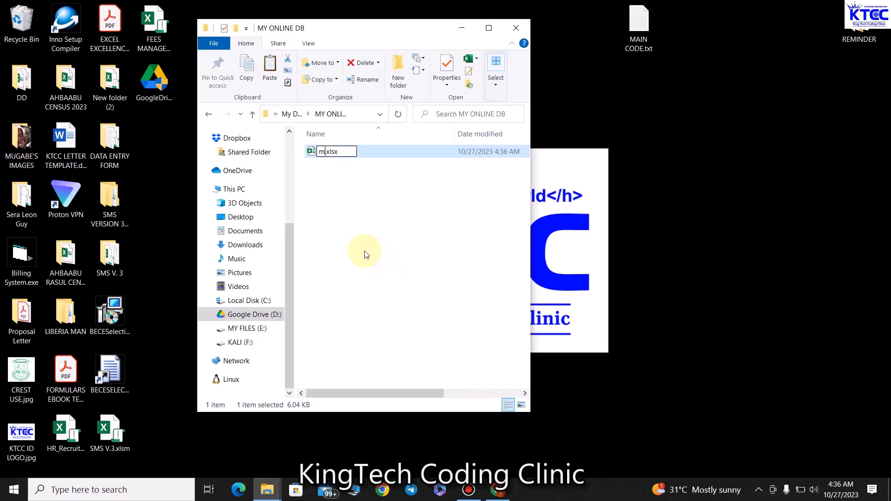
pyautogui.press('BackSpace')
pyautogui.press('BackSpace')
pyautogui.press('BackSpace')
pyautogui.write('My DB')
pyautogui.click(371, 238)
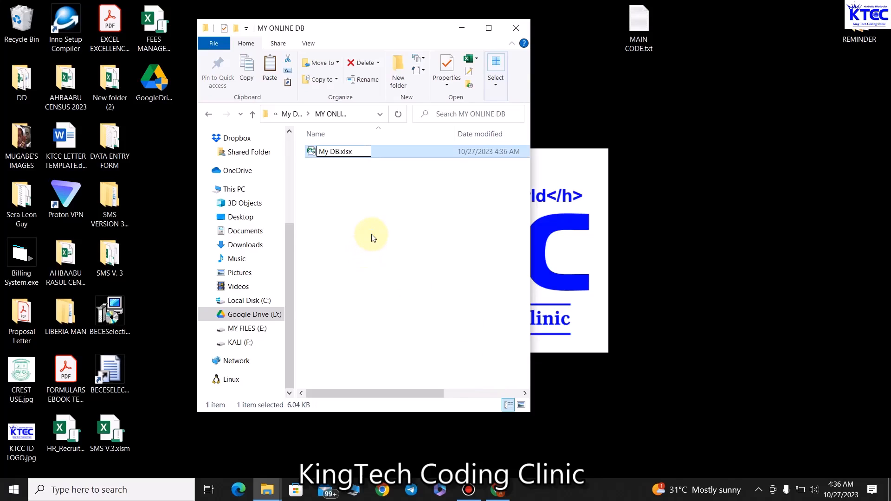
pyautogui.click(369, 219)
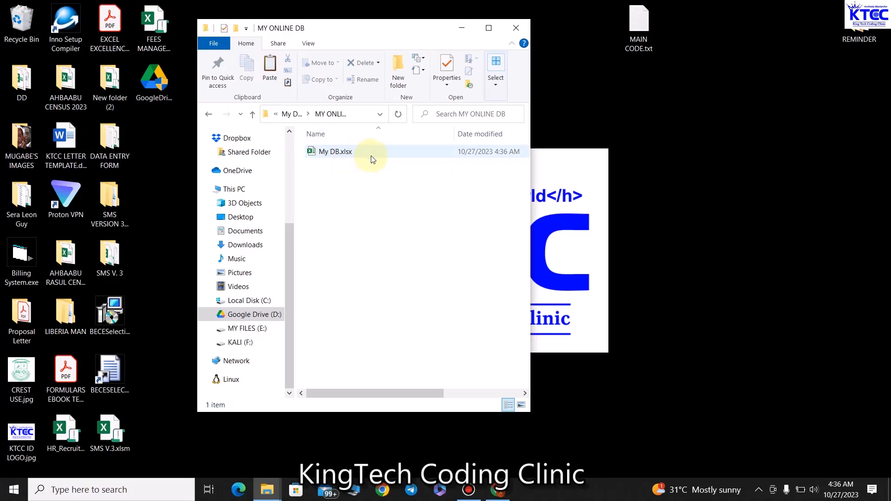
pyautogui.click(331, 156)
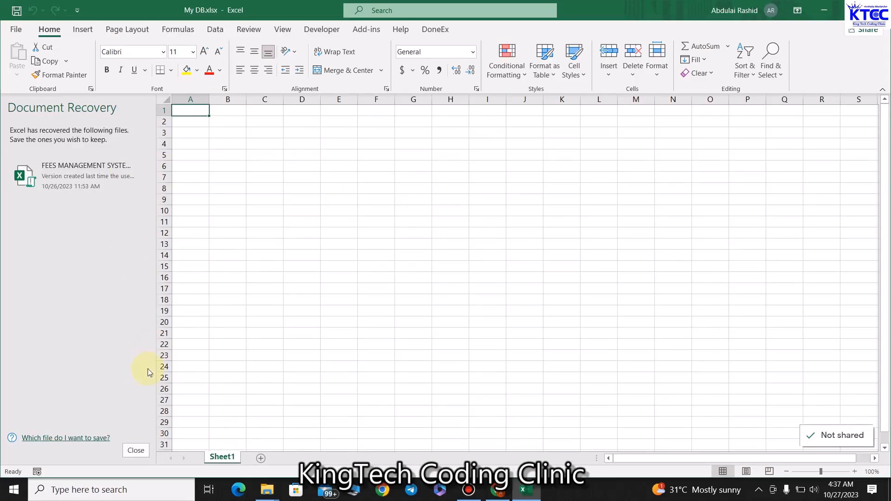
# Step: Dismiss document recovery and enter the NAME header in cell A1
pyautogui.click(136, 451)
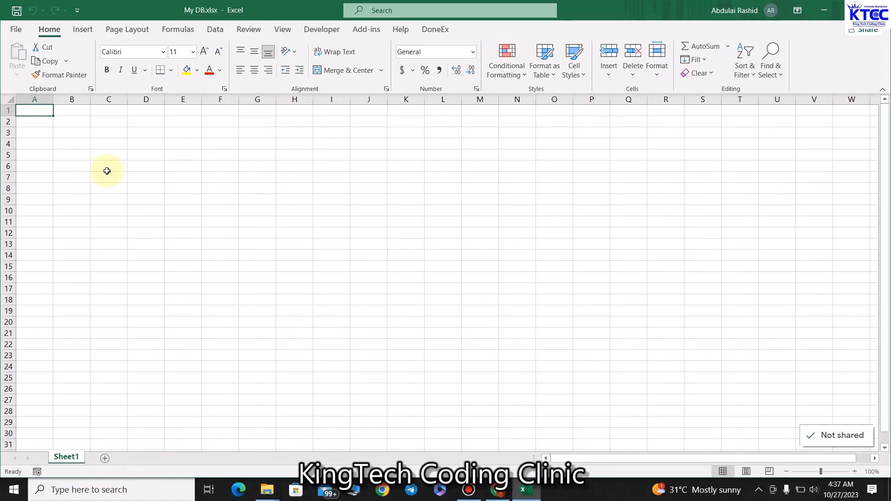
pyautogui.click(240, 3)
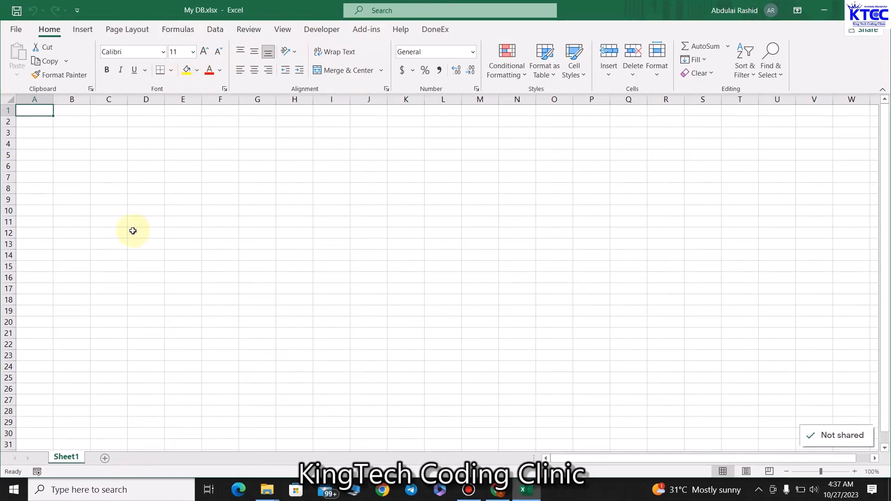
pyautogui.click(46, 109)
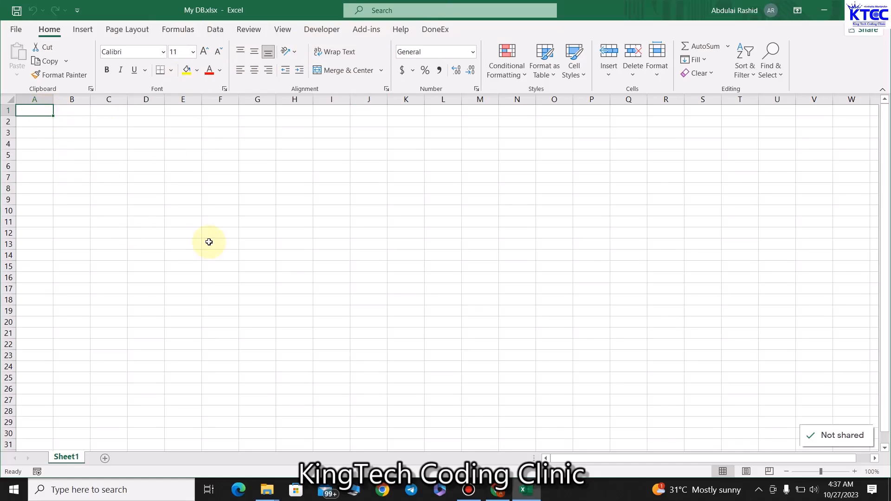
pyautogui.write('NME')
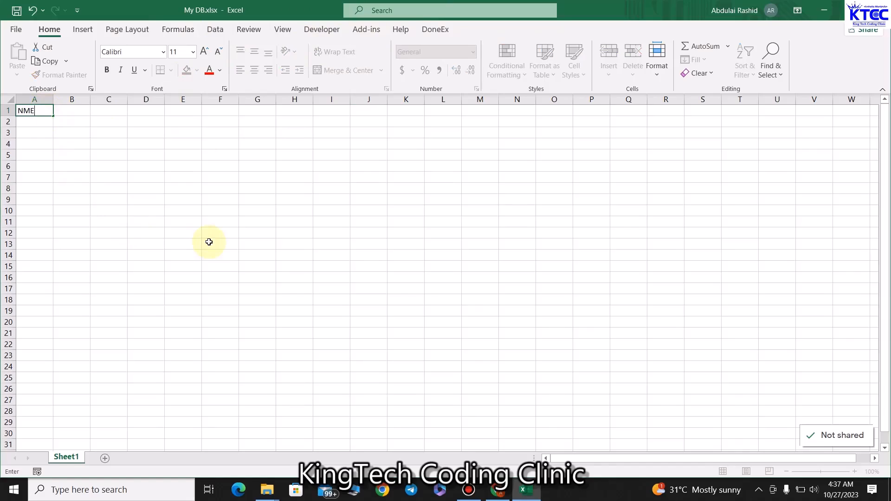
pyautogui.click(209, 242)
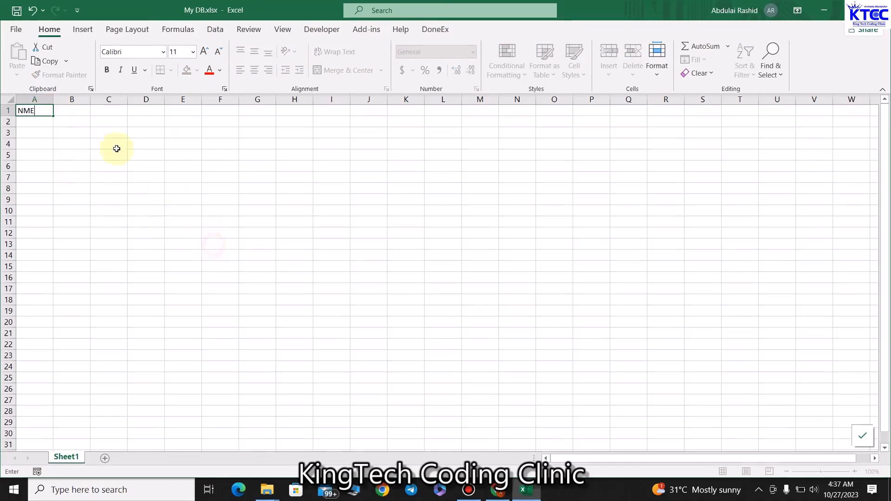
pyautogui.click(46, 113)
pyautogui.write('NAM')
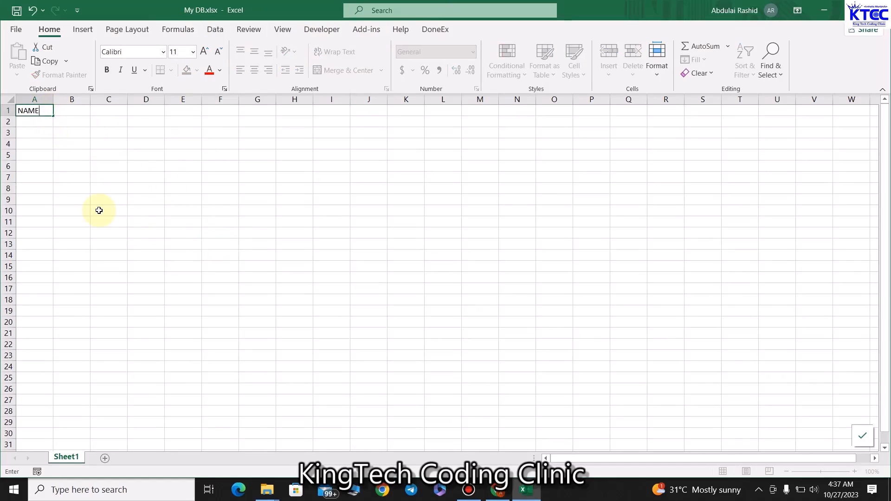
pyautogui.press('Tab')
# Step: Enter headers ADDRESS, MOBILE, GENDER, MARRITAL STATUS, TERMS and IMAGE in B1:G1
pyautogui.write('A')
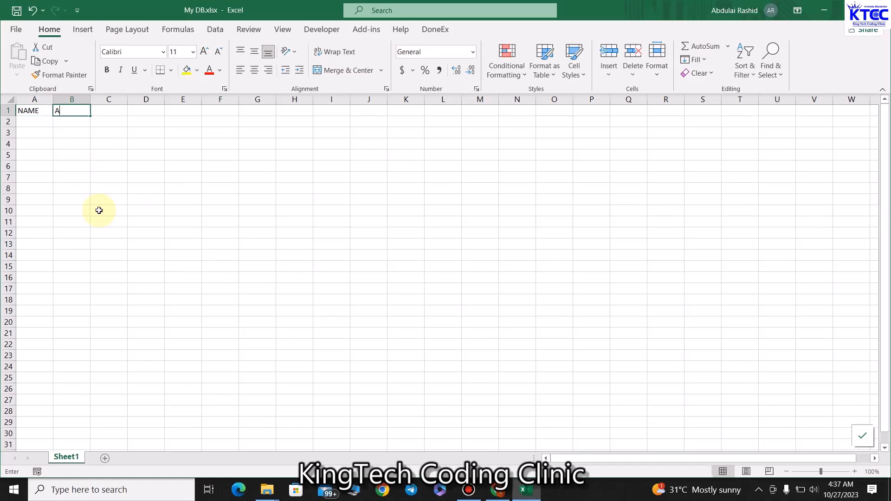
pyautogui.write('DDRESS')
pyautogui.press('Tab')
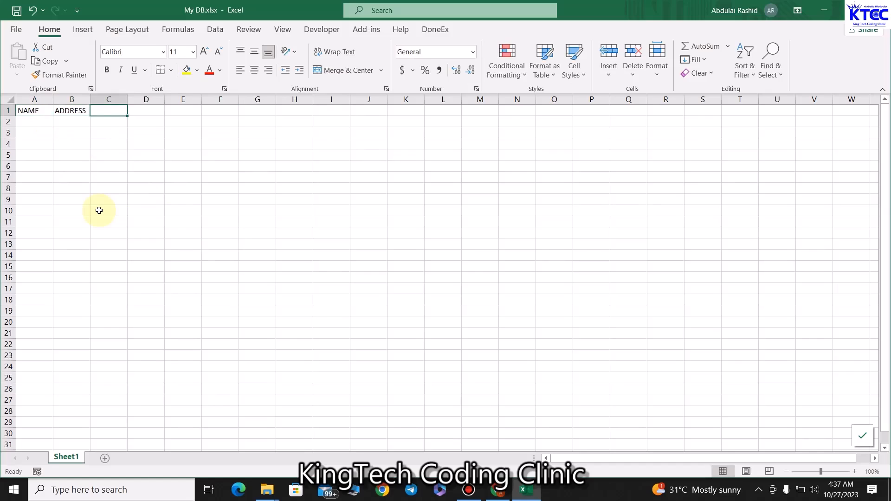
pyautogui.write('MOBILE')
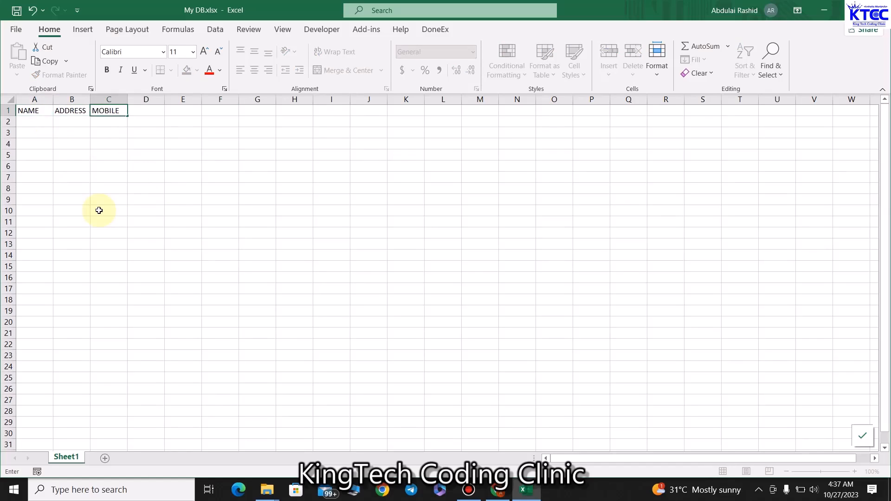
pyautogui.press('Tab')
pyautogui.write('GEND')
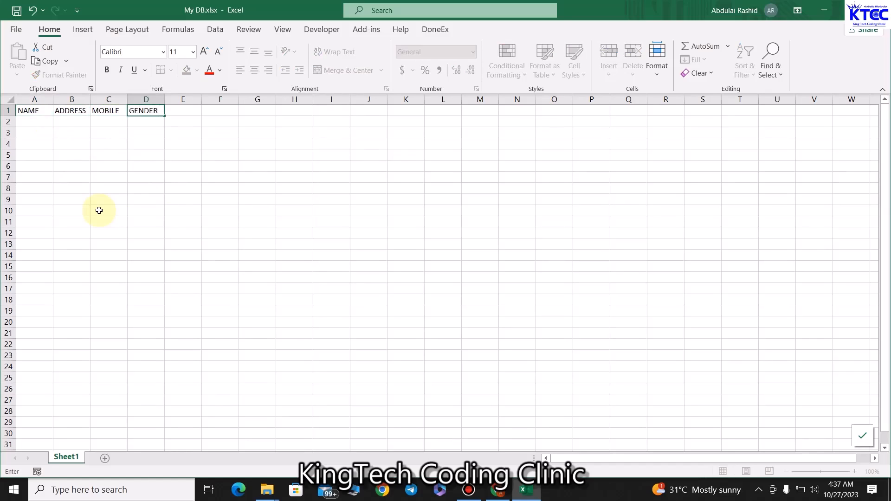
pyautogui.press('Tab')
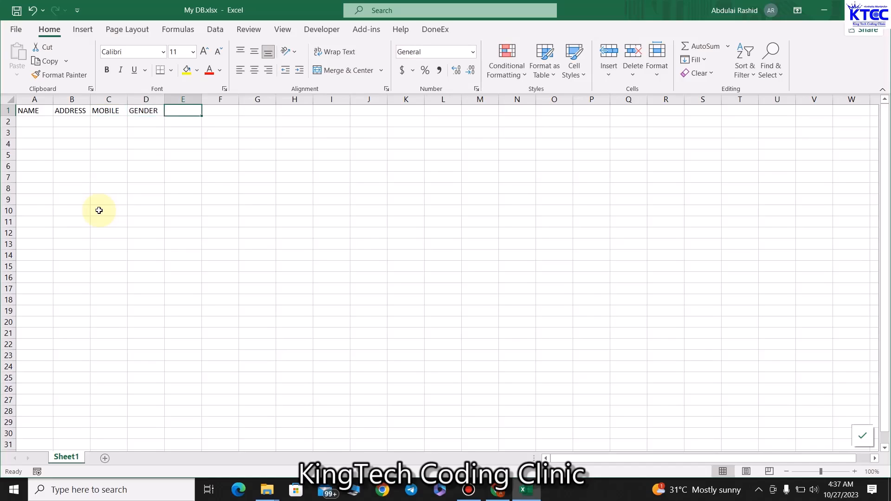
pyautogui.write('MARRITAL STATUS')
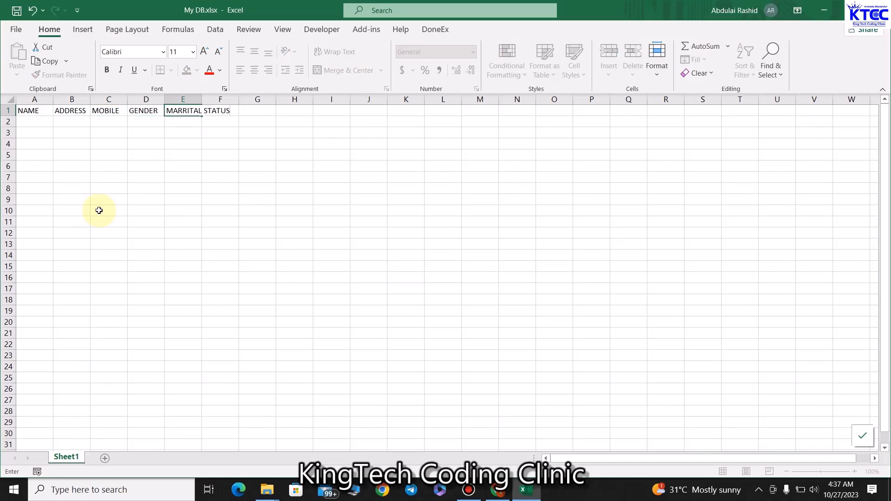
pyautogui.press('Tab')
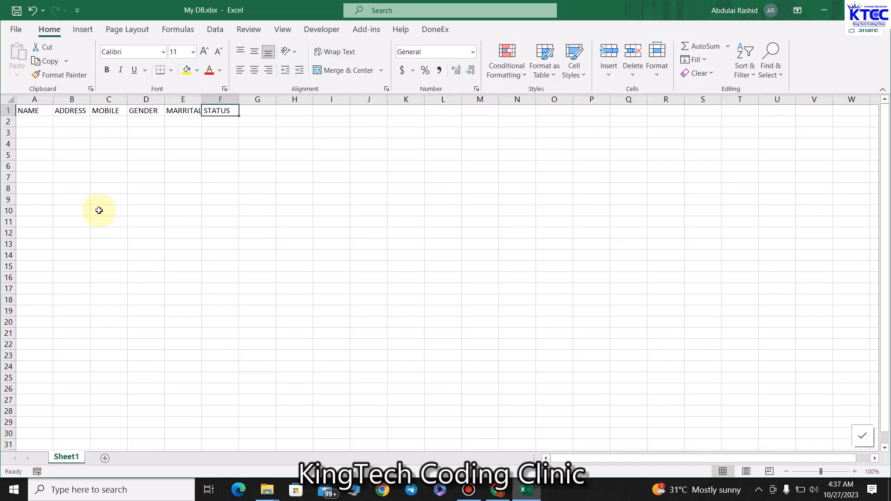
pyautogui.write('TERMS')
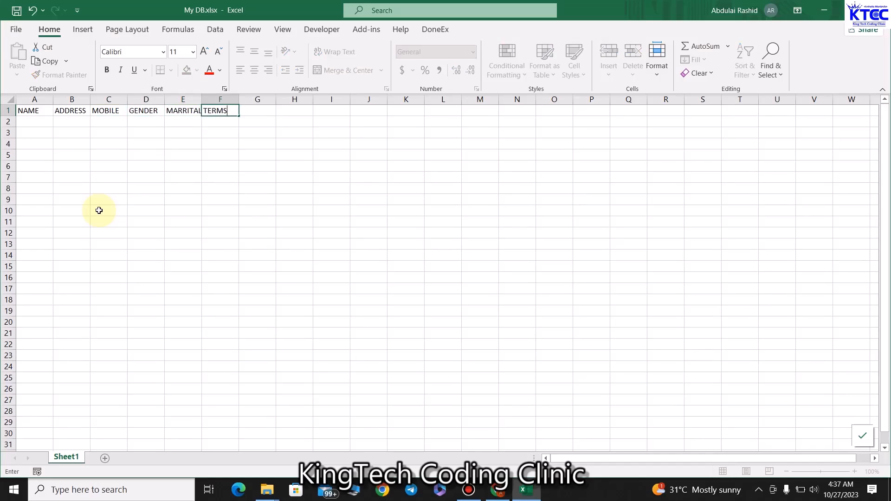
pyautogui.press('Tab')
pyautogui.write('IM')
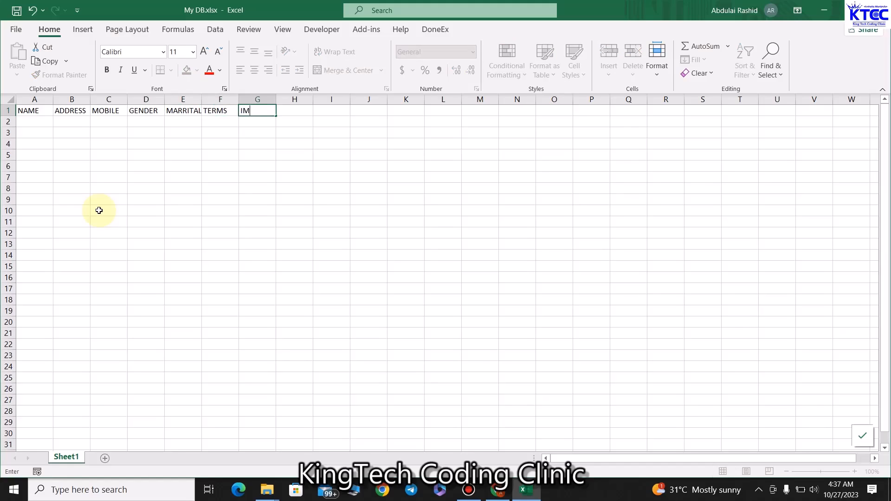
pyautogui.click(325, 310)
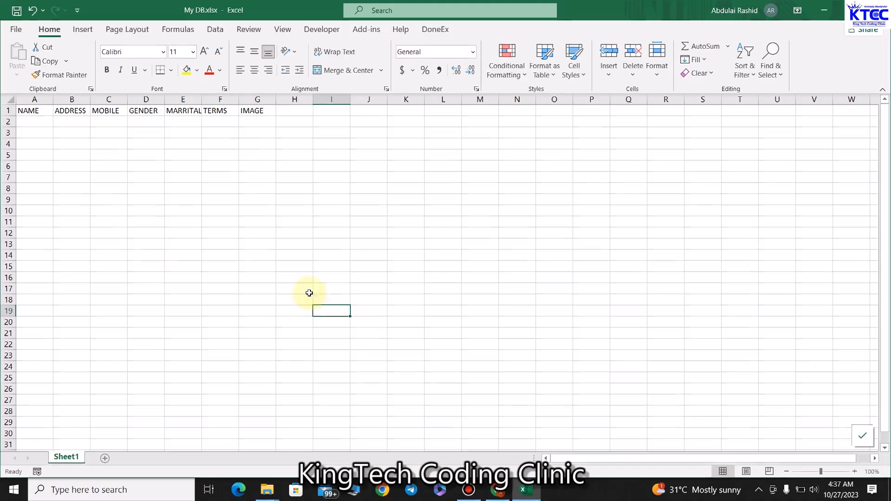
# Step: Widen the columns, then centre A1:G1 and fill it dark green
pyautogui.moveTo(53, 97); pyautogui.dragTo(714, 98)
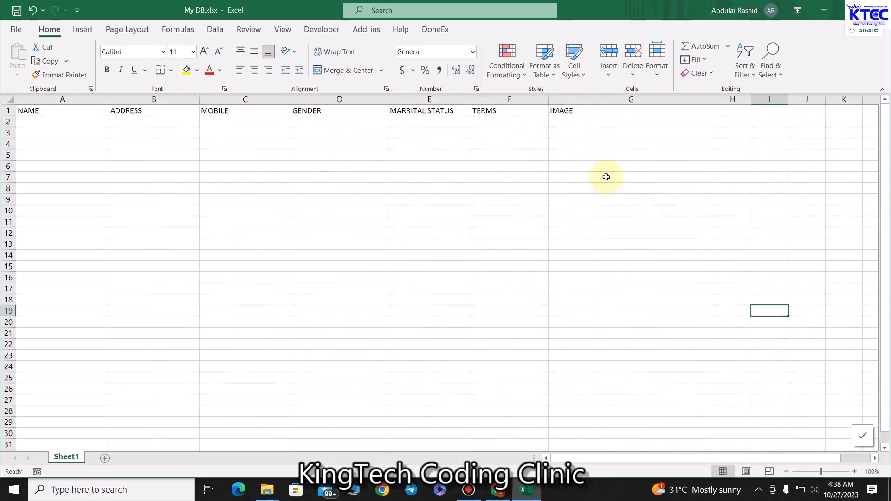
pyautogui.click(591, 109)
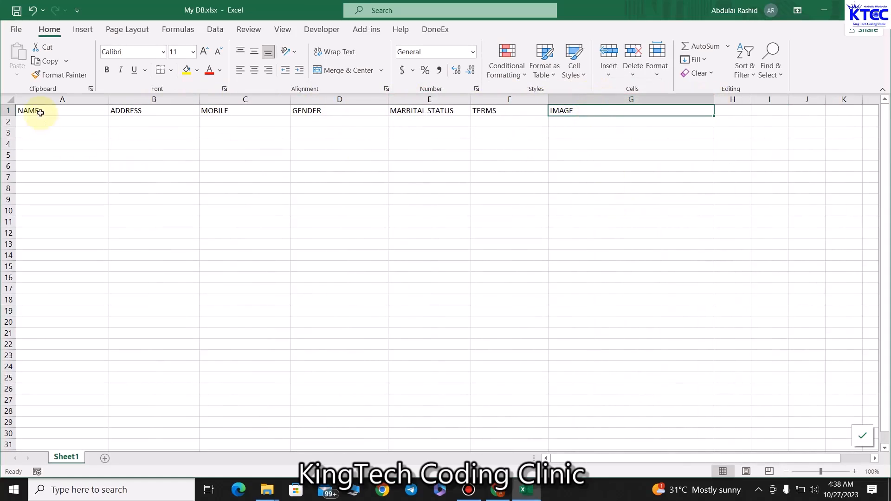
pyautogui.moveTo(40, 110); pyautogui.dragTo(666, 106)
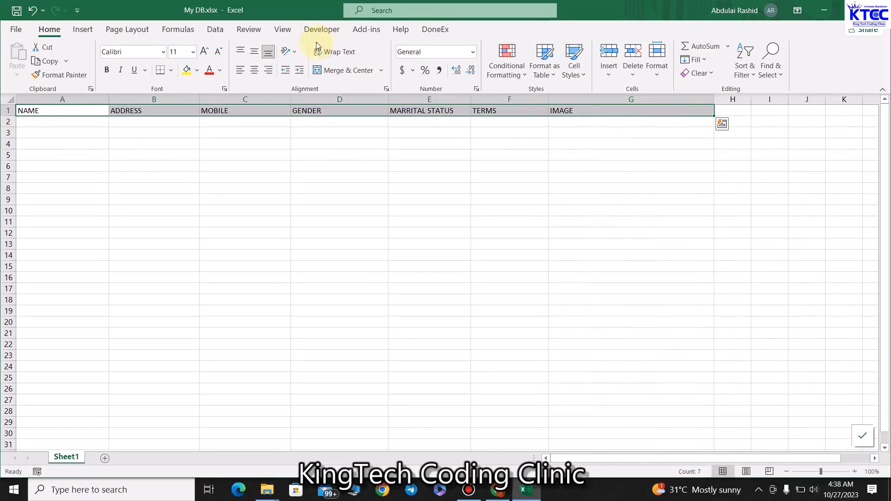
pyautogui.click(254, 73)
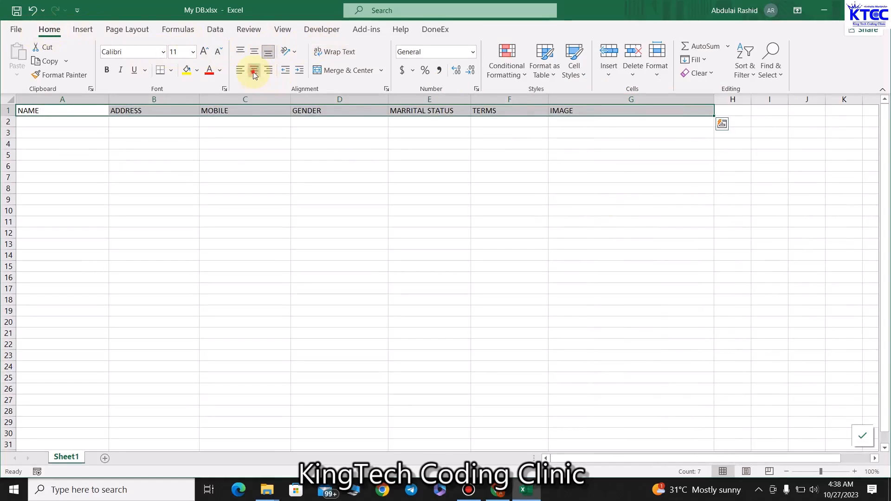
pyautogui.click(198, 75)
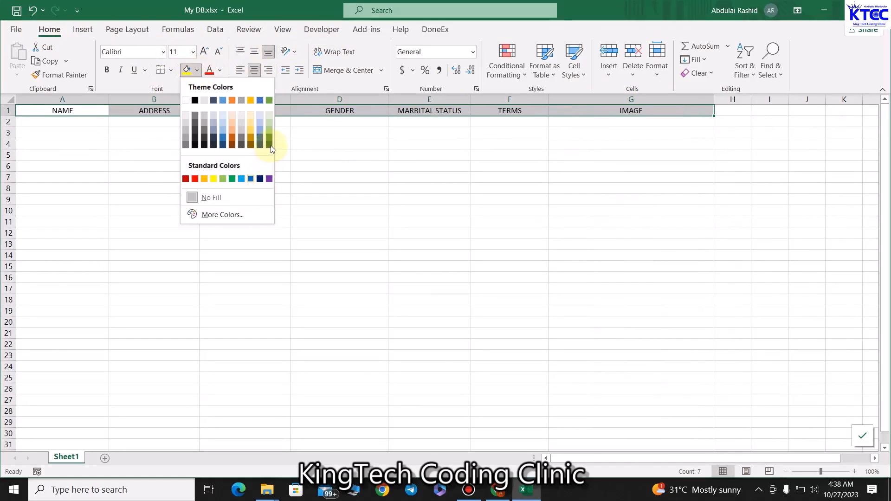
pyautogui.click(270, 145)
# Step: Make the header text white, bold Times New Roman, vertically middle-aligned
pyautogui.click(219, 70)
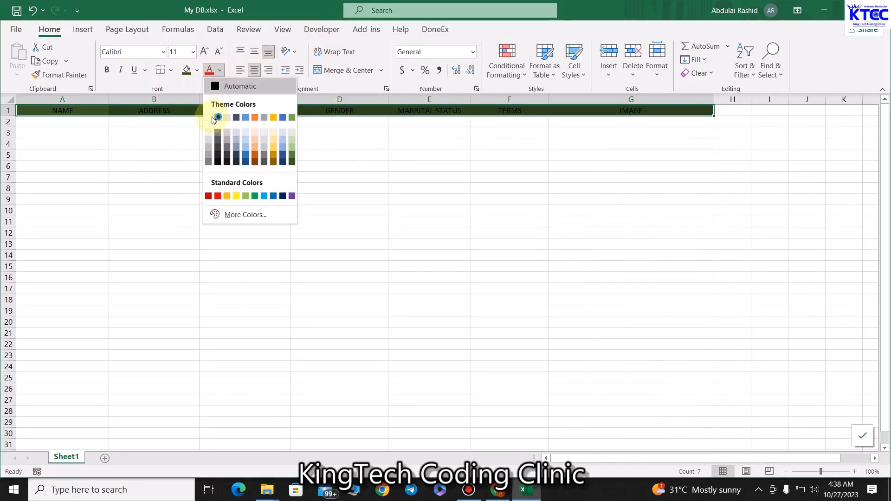
pyautogui.click(208, 117)
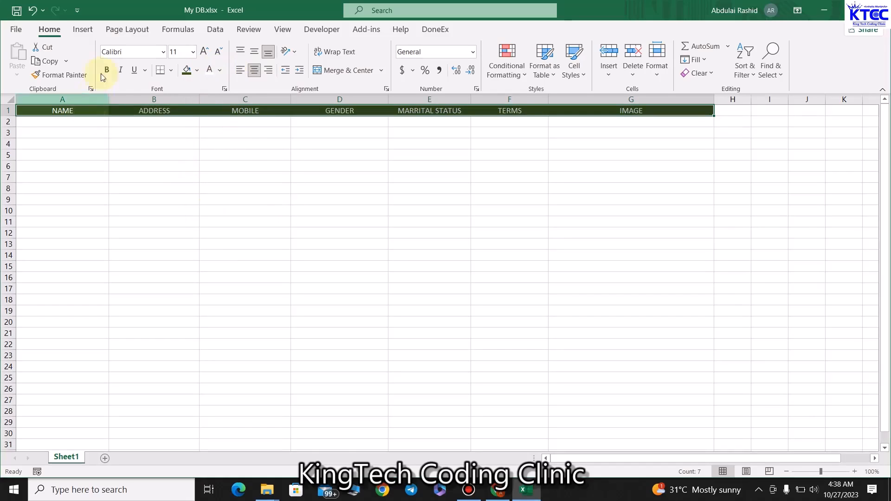
pyautogui.click(118, 54)
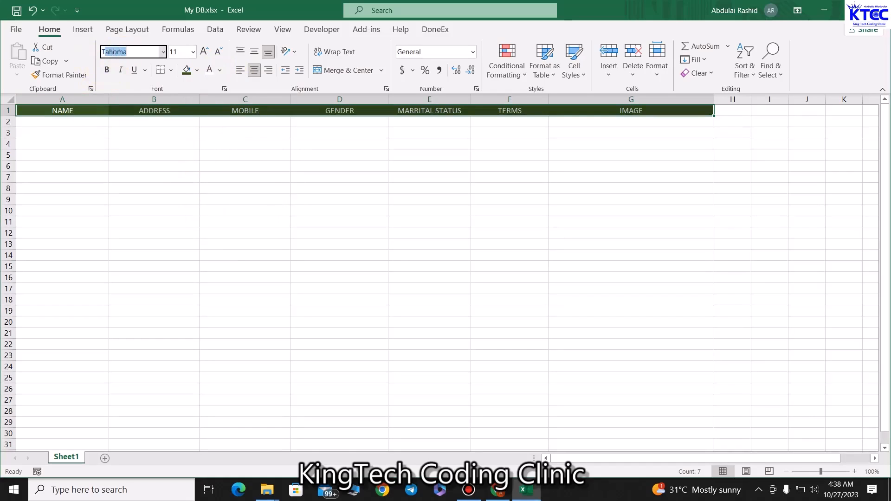
pyautogui.write('Times New R')
pyautogui.press('Return')
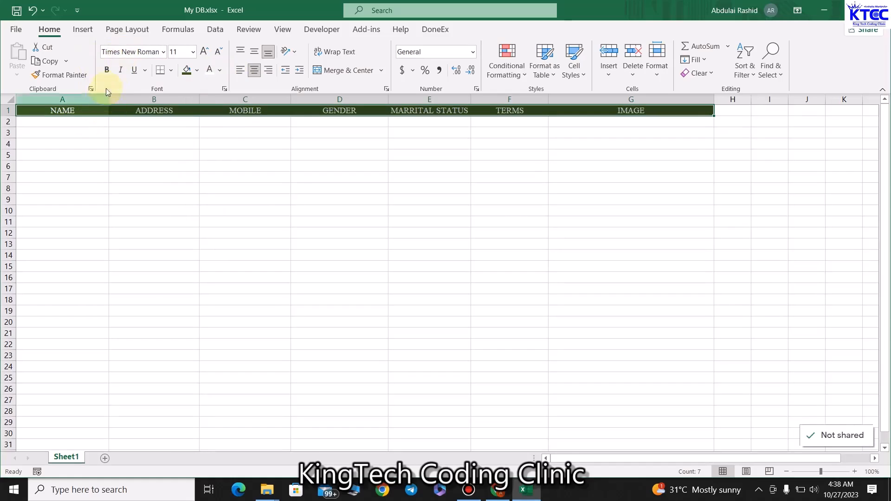
pyautogui.click(107, 71)
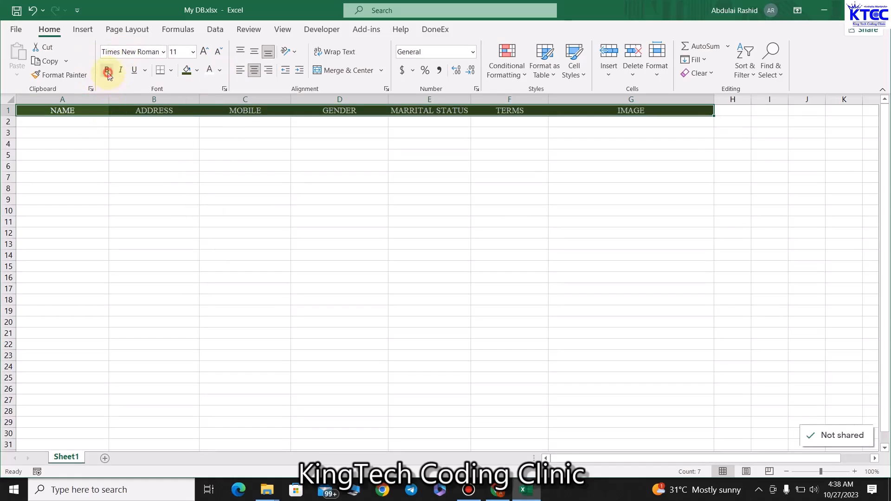
pyautogui.click(251, 55)
pyautogui.click(249, 231)
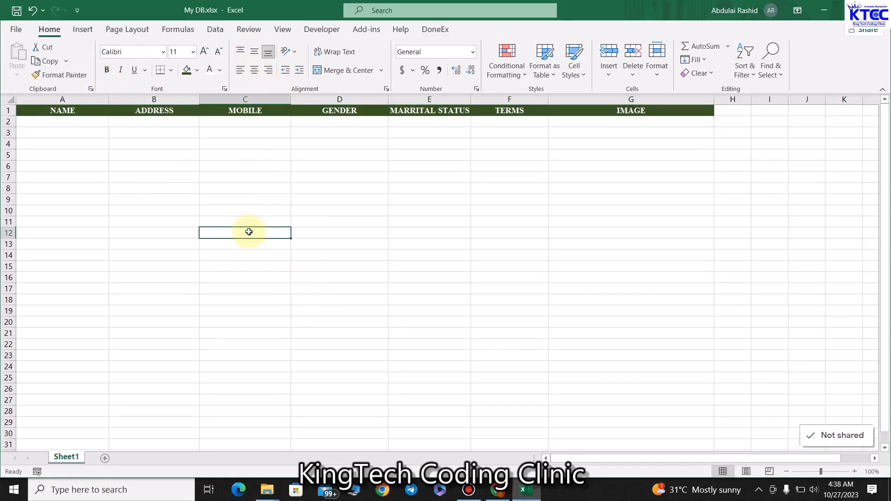
pyautogui.click(325, 122)
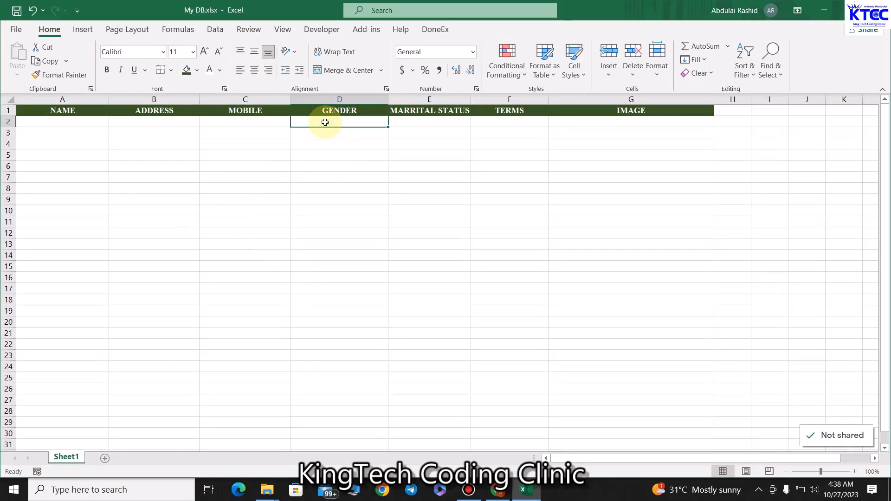
# Step: Apply list data validation MALE,FEMALE to D2 and test its dropdown
pyautogui.click(215, 29)
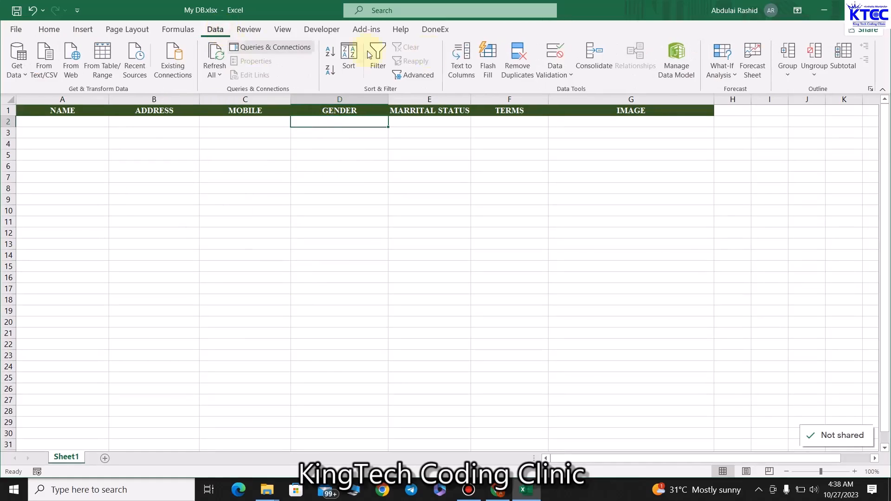
pyautogui.click(569, 77)
pyautogui.click(571, 91)
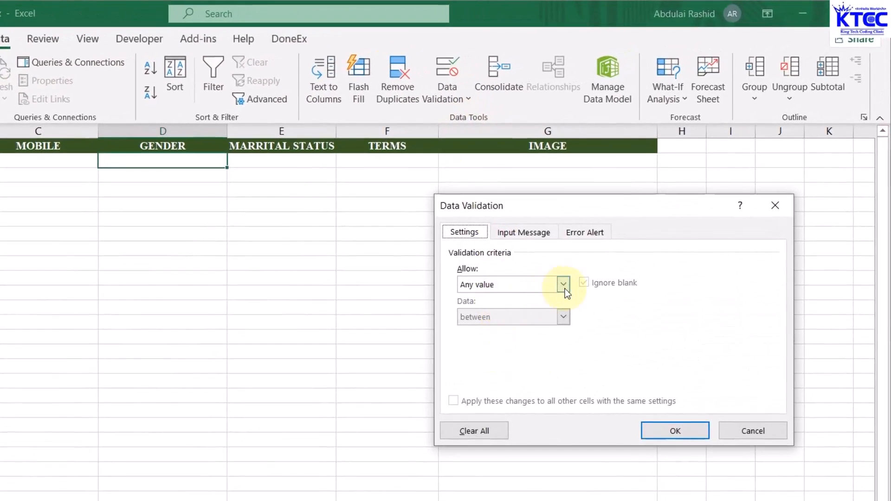
pyautogui.click(563, 284)
pyautogui.click(472, 329)
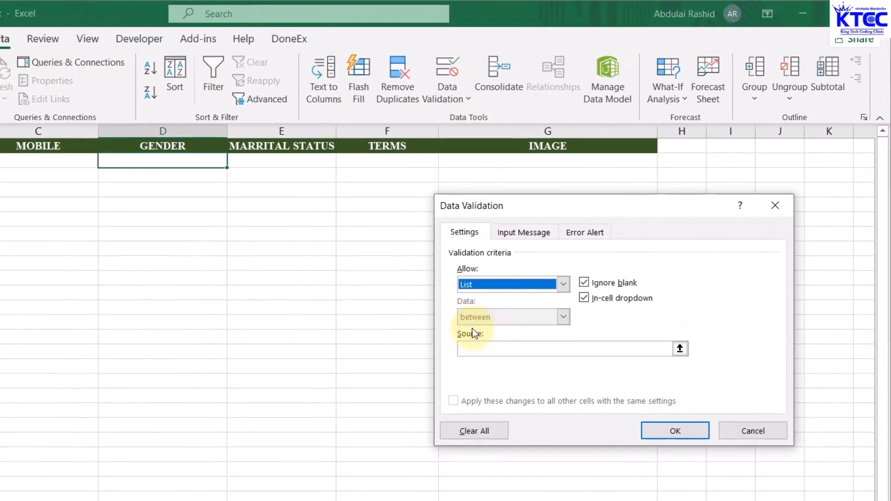
pyautogui.click(488, 352)
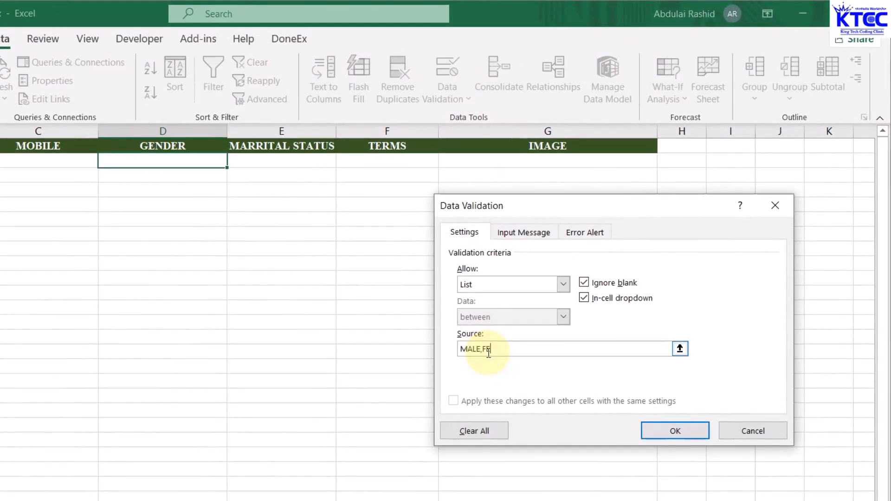
pyautogui.write('MALE,FEMALE')
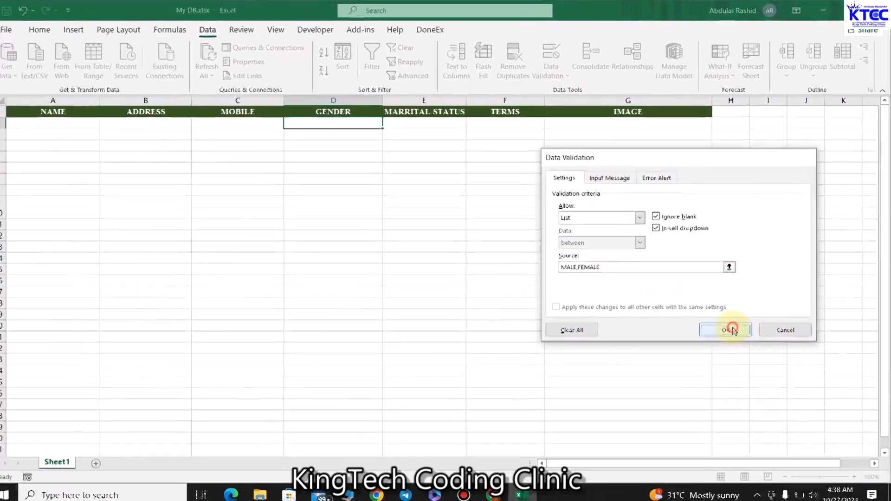
pyautogui.click(675, 430)
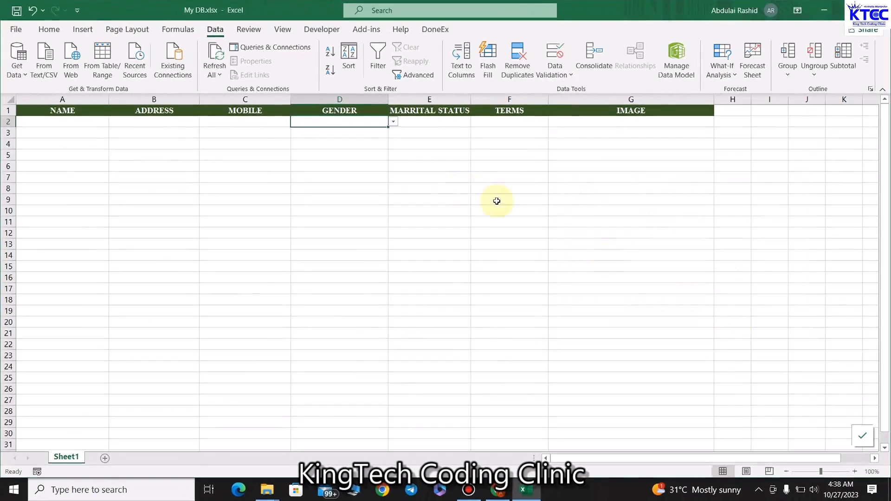
pyautogui.click(393, 122)
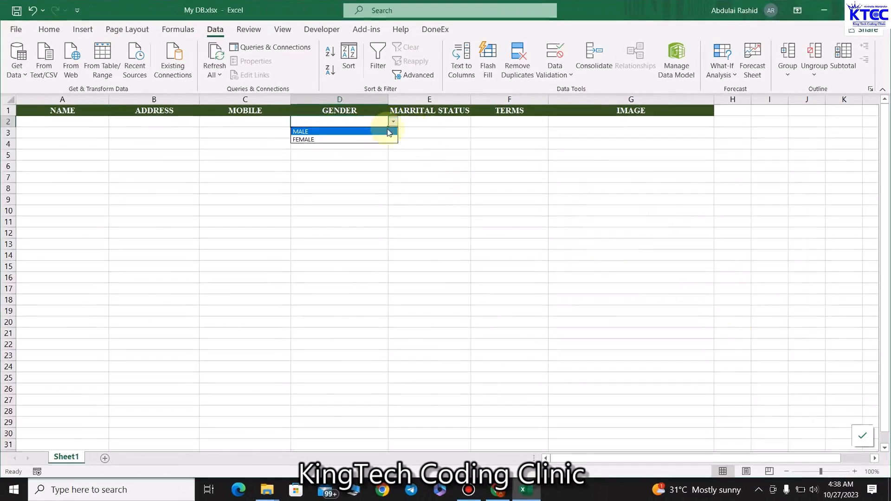
pyautogui.click(437, 119)
pyautogui.click(437, 119)
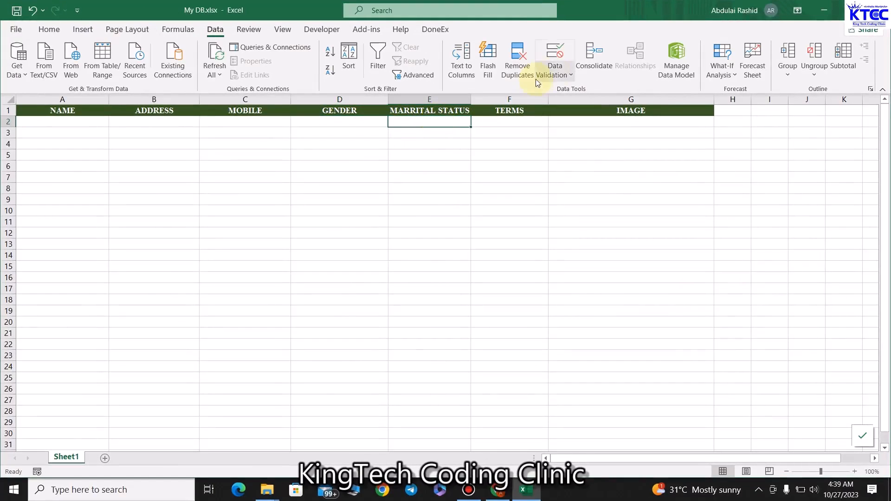
# Step: Apply list data validation to E2 with the choices MARRIED and SINGLE
pyautogui.click(557, 76)
pyautogui.click(564, 93)
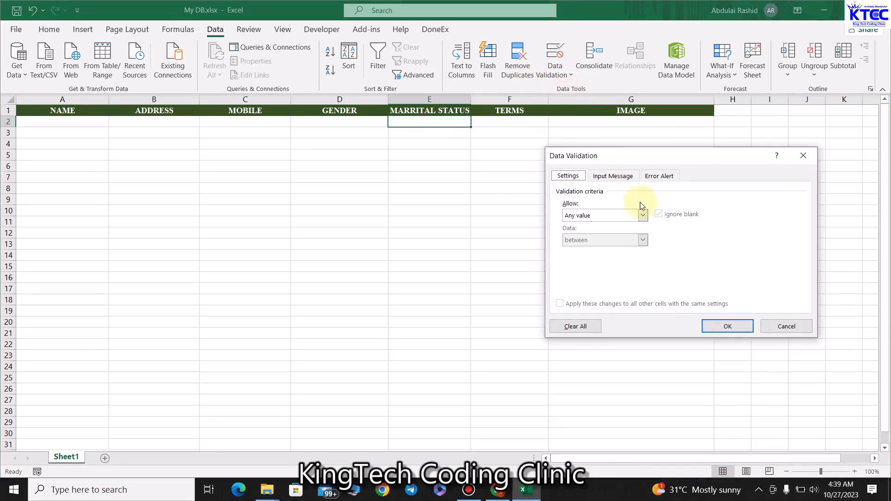
pyautogui.click(642, 215)
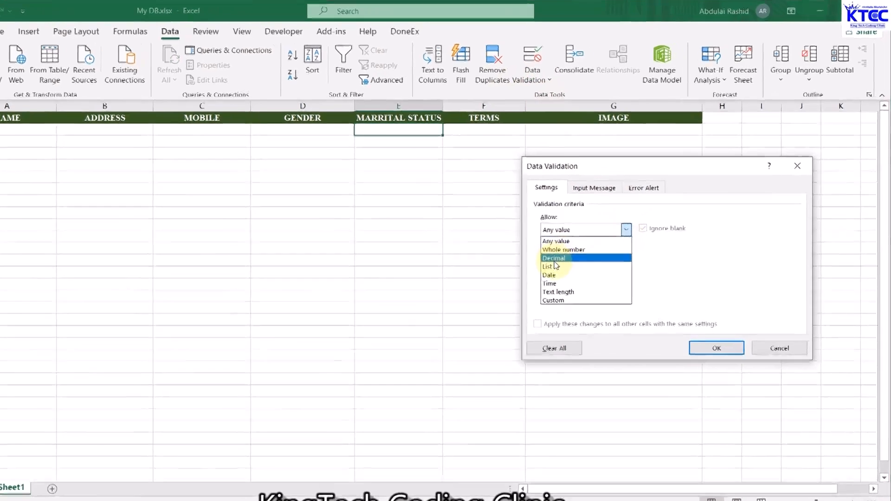
pyautogui.click(573, 250)
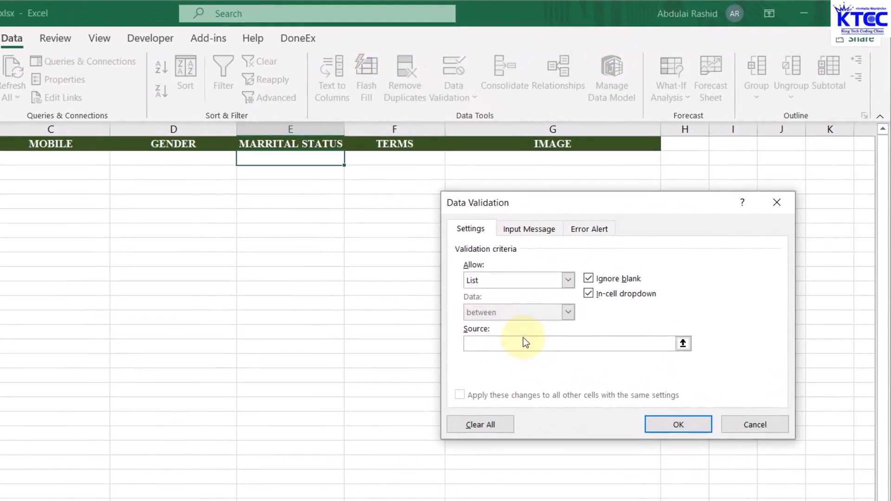
pyautogui.write('MARRIED,SINGLE')
pyautogui.click(677, 425)
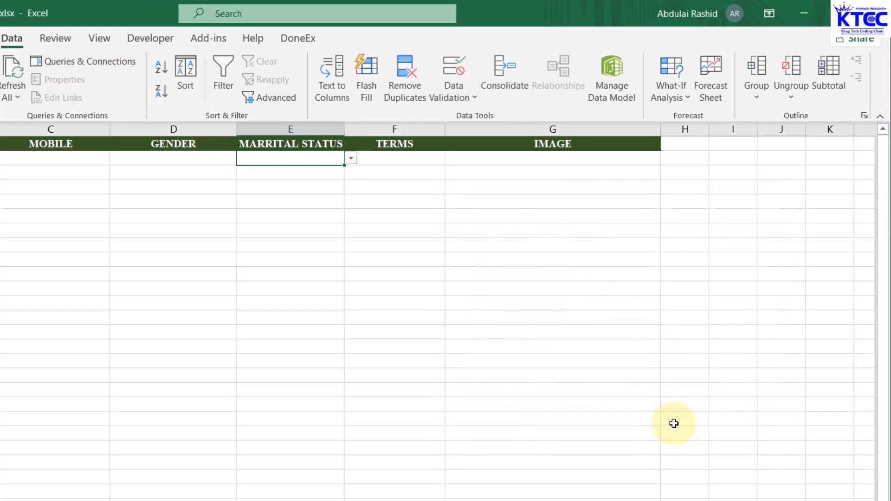
pyautogui.click(405, 159)
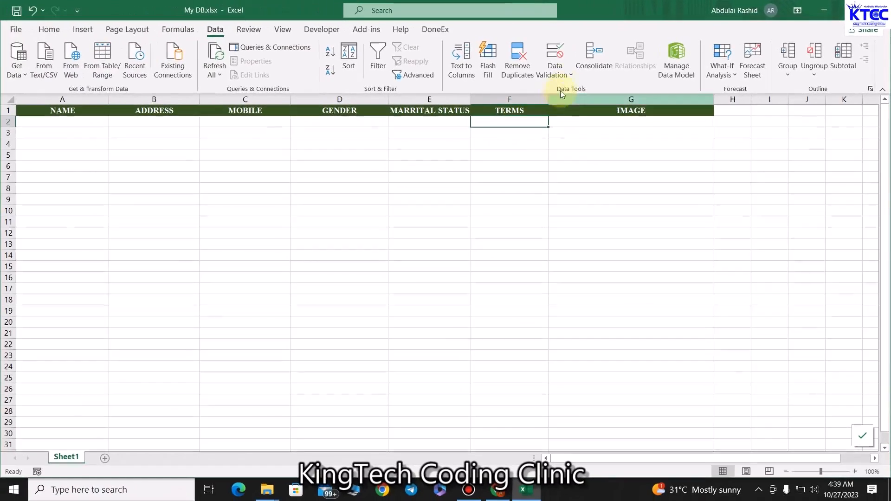
# Step: Apply list data validation YES,NO to cell F2
pyautogui.click(566, 75)
pyautogui.click(563, 90)
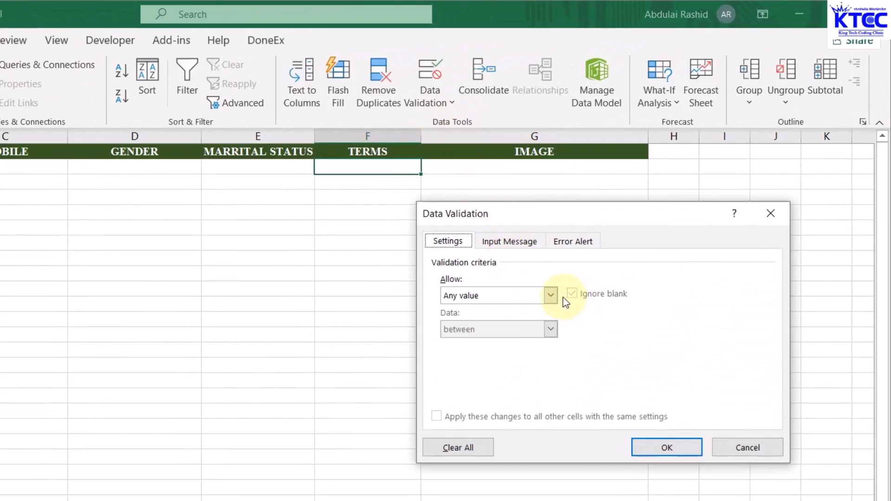
pyautogui.click(551, 296)
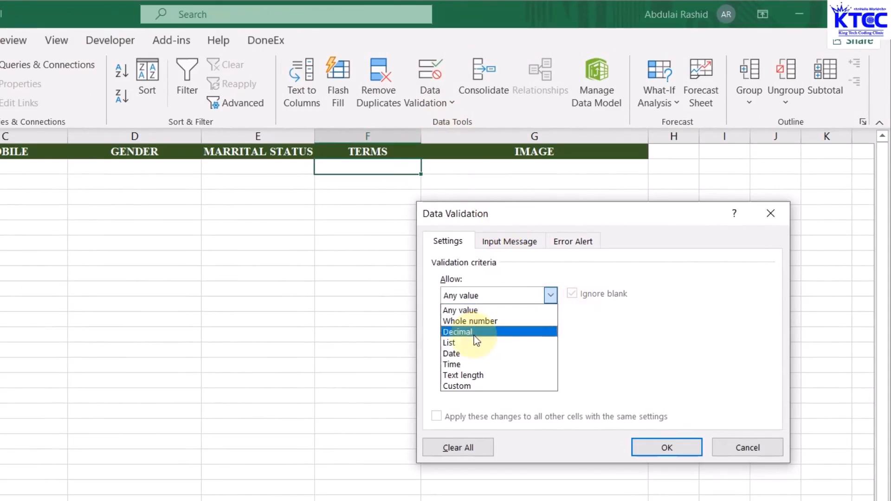
pyautogui.click(462, 339)
pyautogui.click(474, 361)
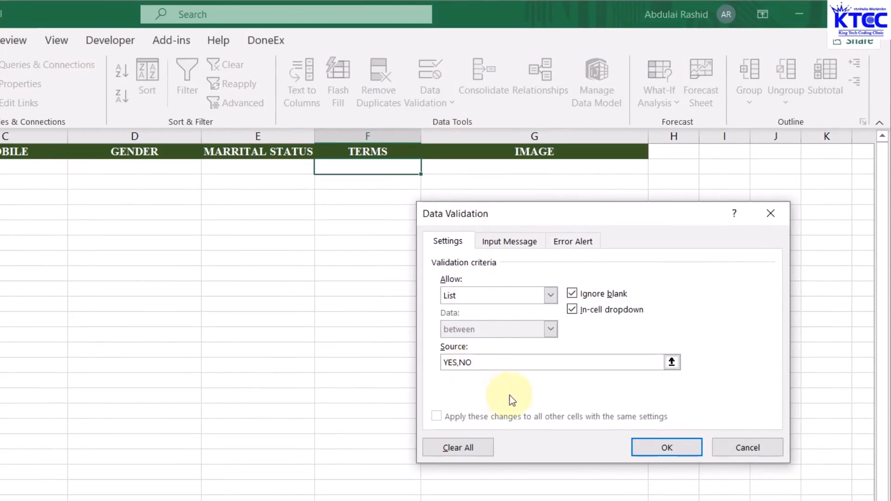
pyautogui.click(668, 448)
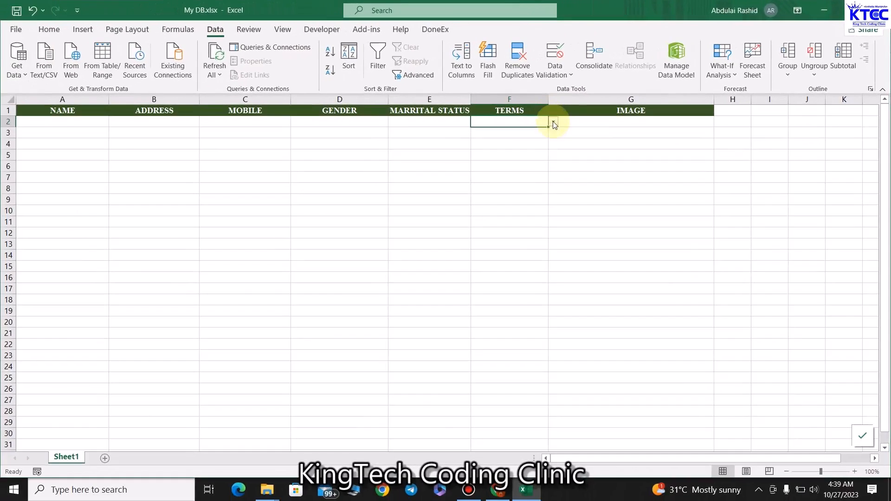
# Step: Check the dropdown choices in F2 and E2 without picking any
pyautogui.click(531, 130)
pyautogui.click(416, 130)
pyautogui.click(446, 122)
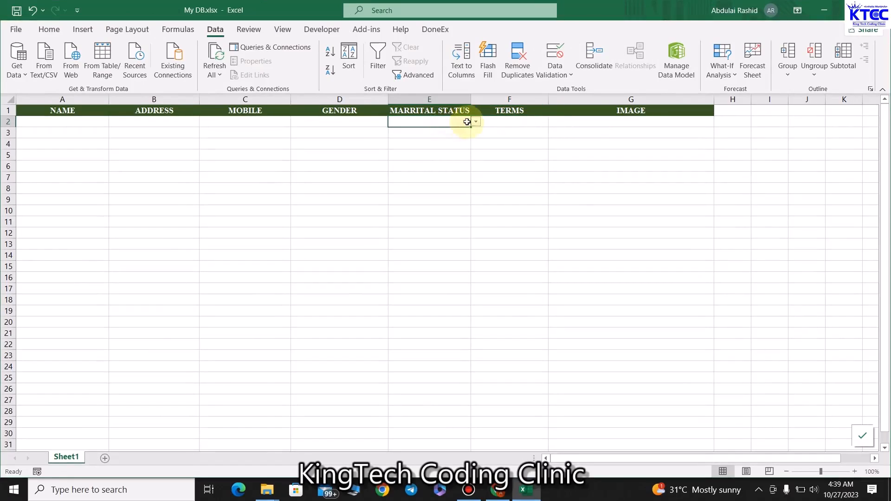
pyautogui.click(476, 122)
pyautogui.click(437, 182)
pyautogui.click(437, 181)
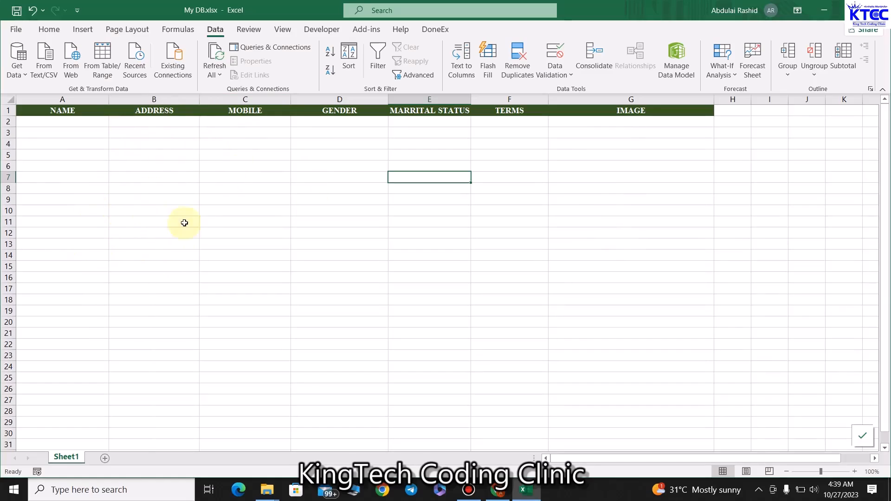
# Step: Minimize Excel and go to appsheet.com in Chrome
pyautogui.click(825, 11)
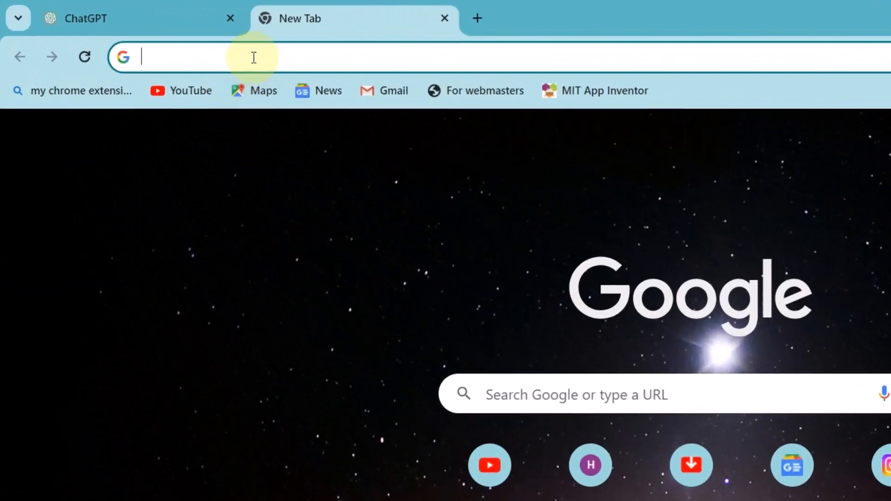
pyautogui.click(204, 46)
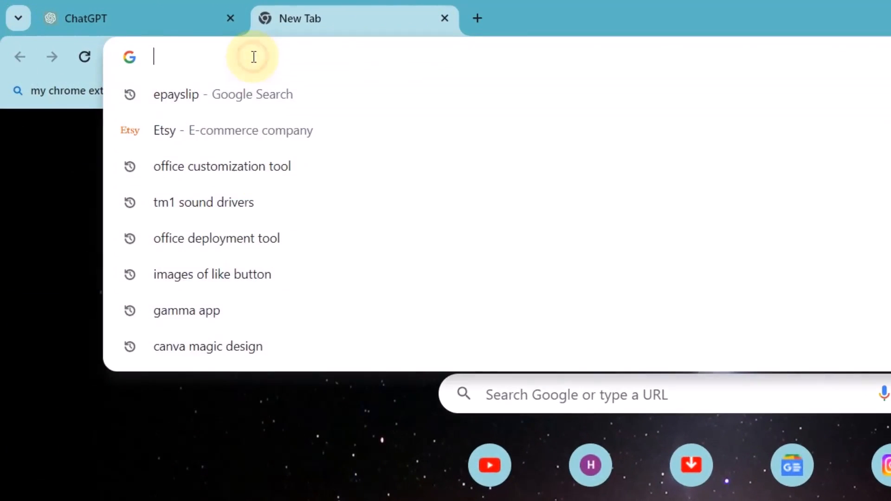
pyautogui.write('APP')
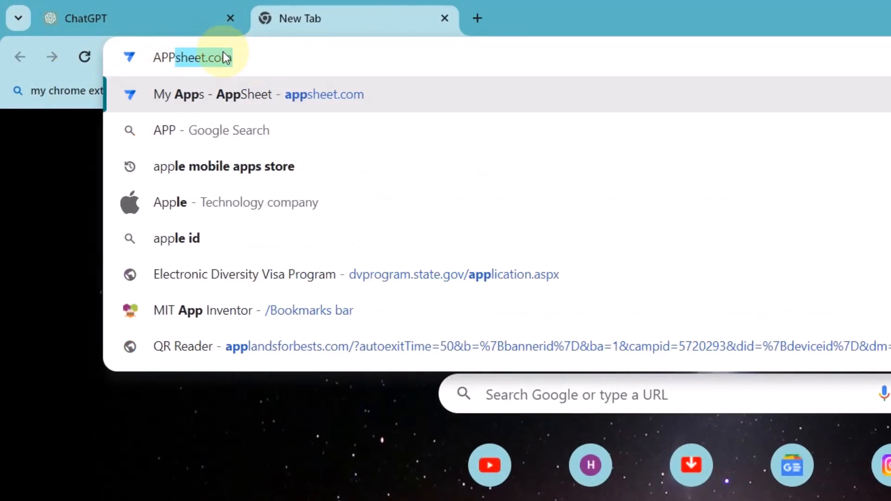
pyautogui.click(263, 112)
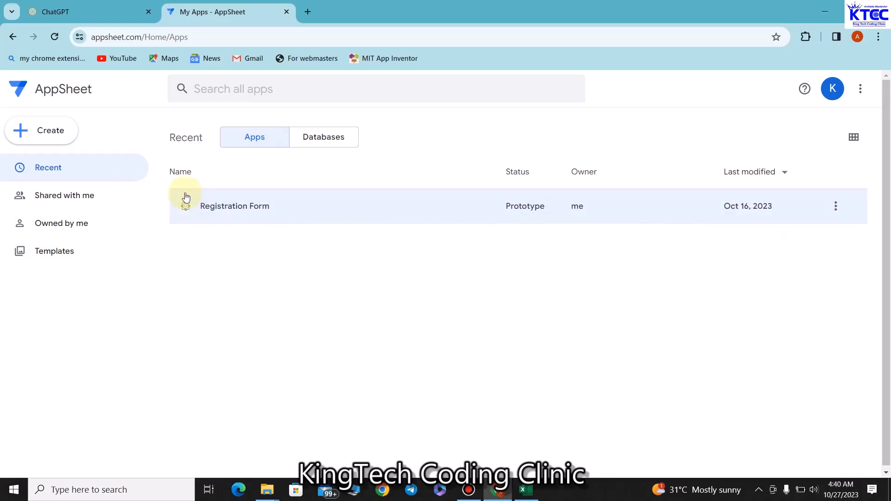
# Step: Start an app from existing data called MYAPP1, category Education & Training, and proceed to data selection
pyautogui.click(47, 133)
pyautogui.moveTo(106, 167)
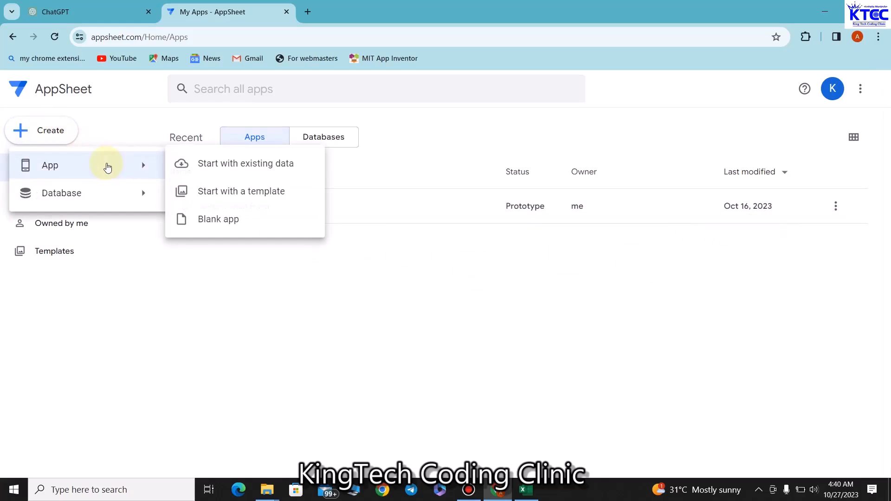
pyautogui.click(225, 167)
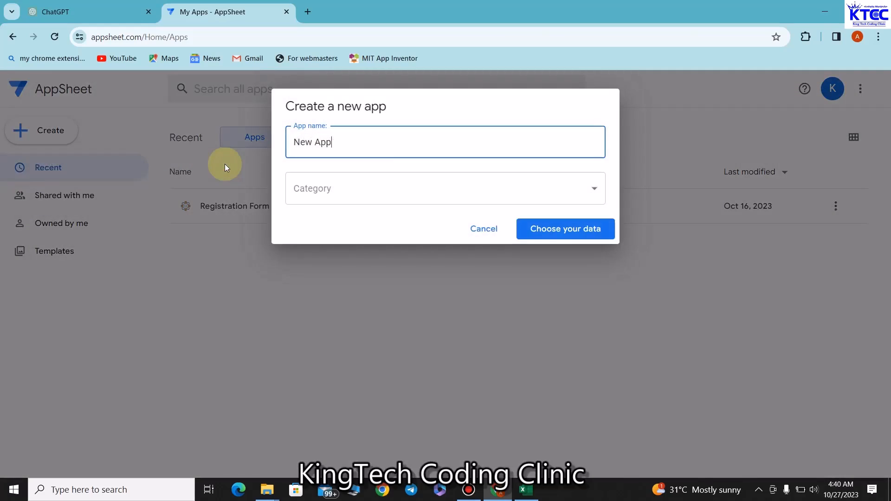
pyautogui.tripleClick(365, 147)
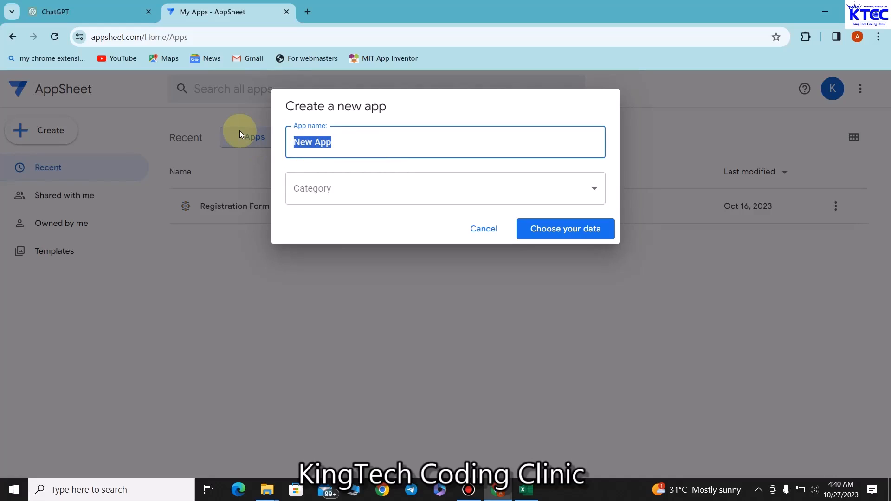
pyautogui.write('MY')
pyautogui.press('BackSpace')
pyautogui.write('APP1')
pyautogui.click(366, 190)
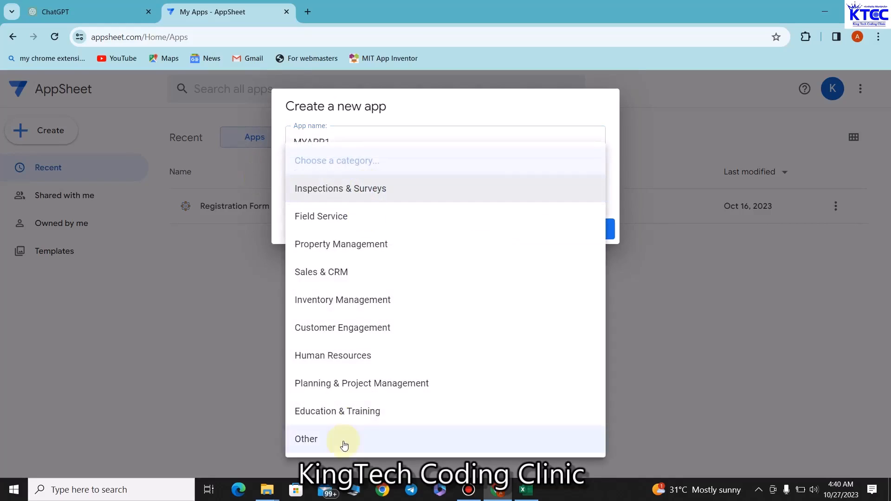
pyautogui.click(349, 413)
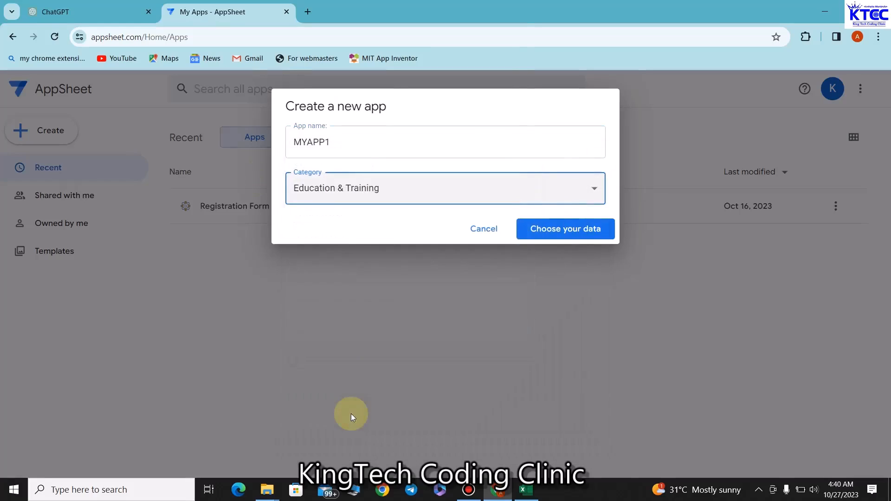
pyautogui.click(566, 237)
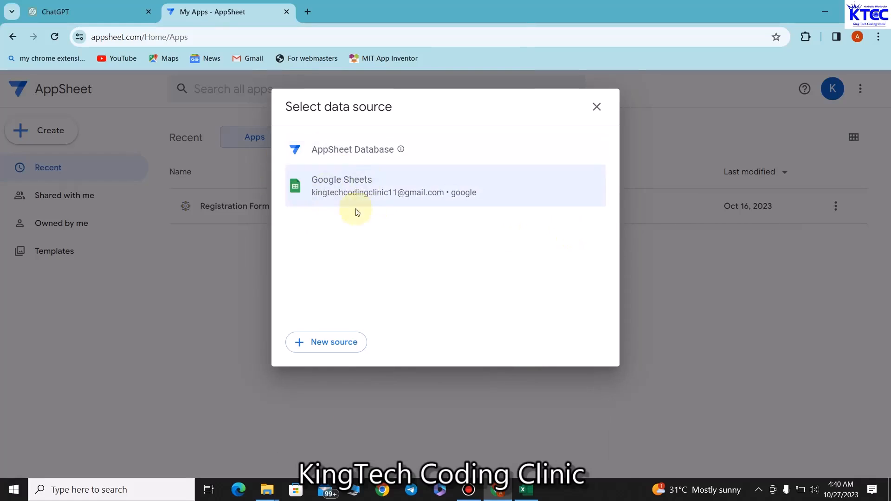
# Step: Choose Google Sheets and pick My DB.xlsx from the MY ONLINE DB folder
pyautogui.click(375, 199)
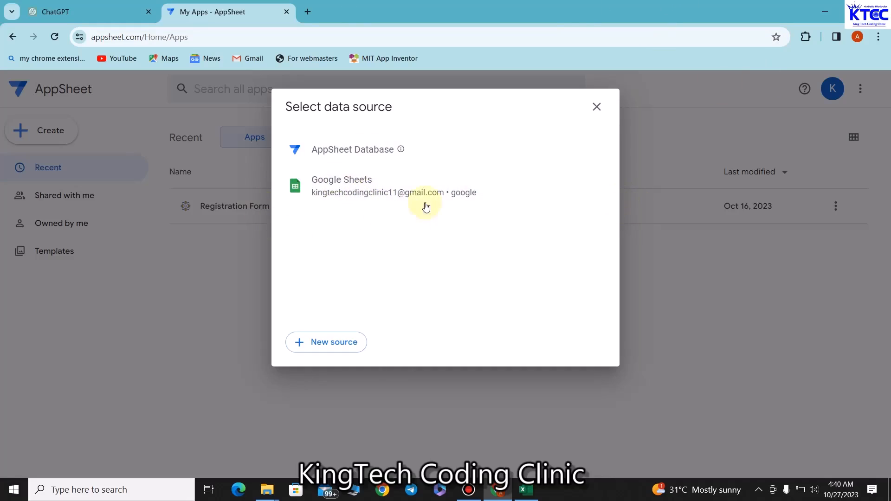
pyautogui.click(393, 204)
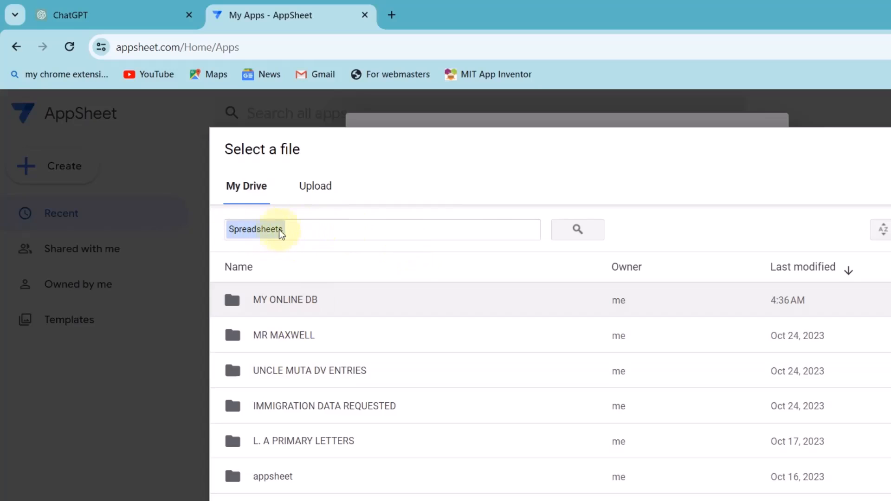
pyautogui.click(304, 228)
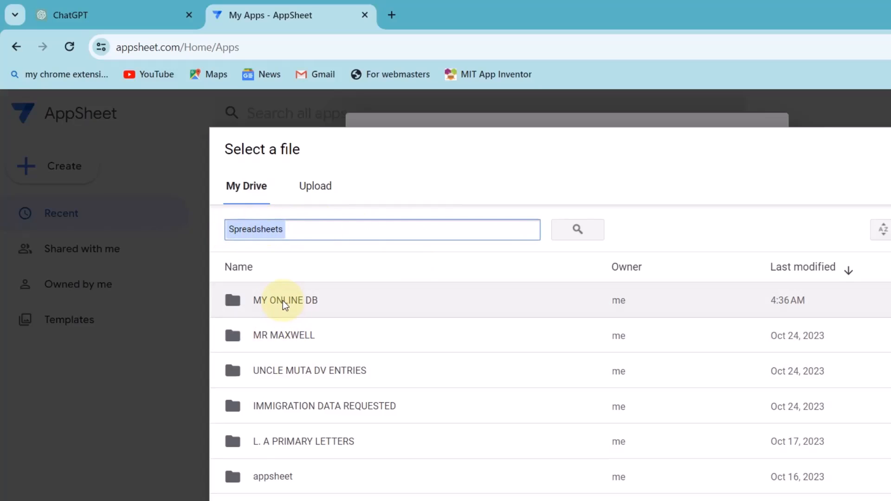
pyautogui.click(283, 300)
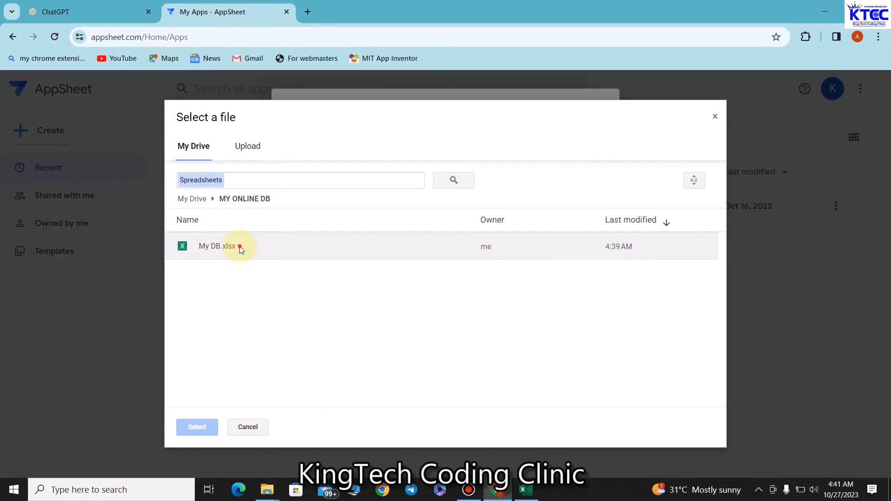
pyautogui.click(241, 248)
pyautogui.click(196, 426)
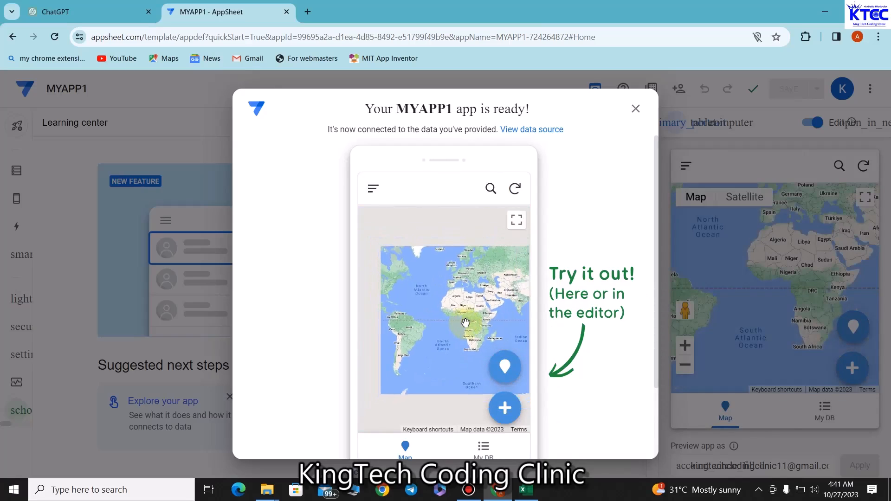
pyautogui.click(506, 412)
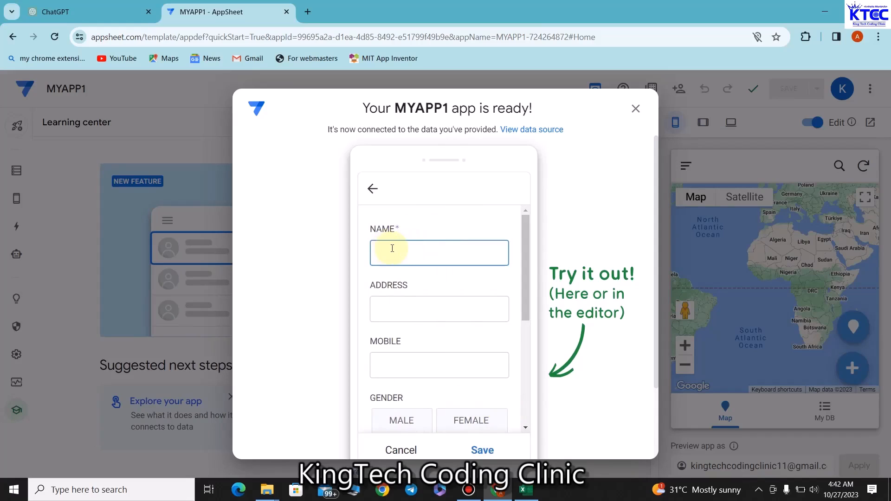
pyautogui.click(421, 309)
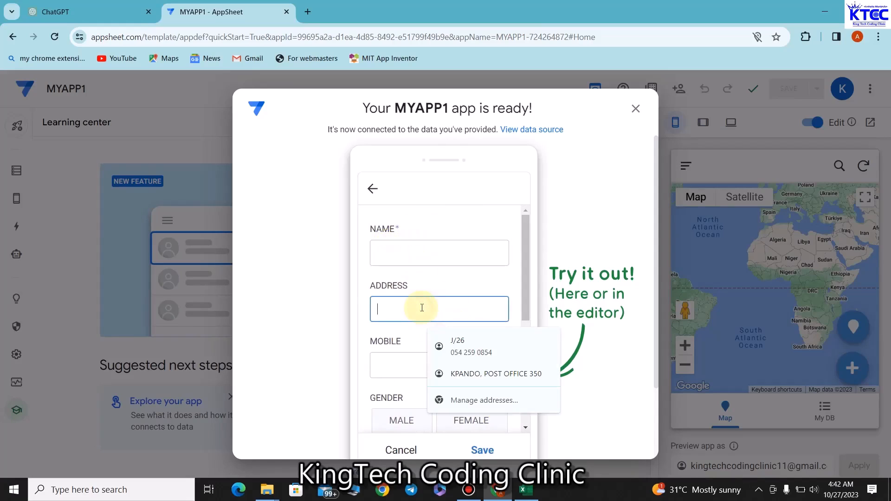
pyautogui.click(410, 364)
pyautogui.scroll(-2, 418, 329)
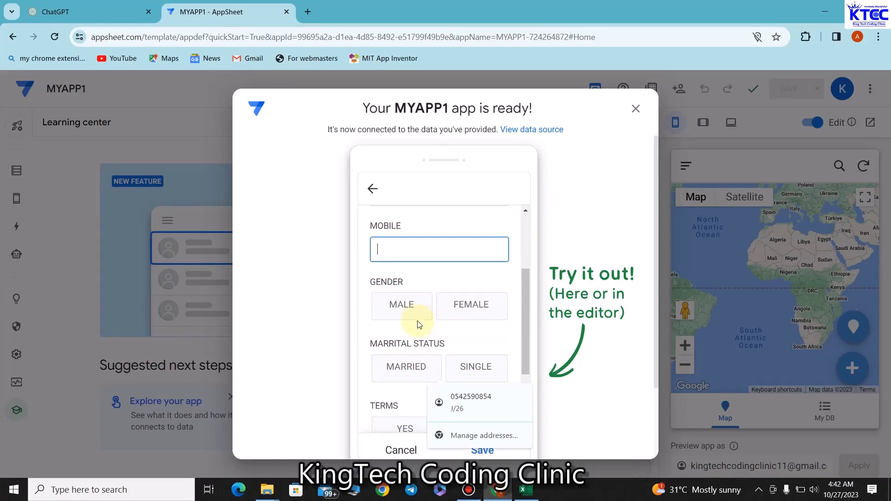
pyautogui.scroll(-1, 441, 297)
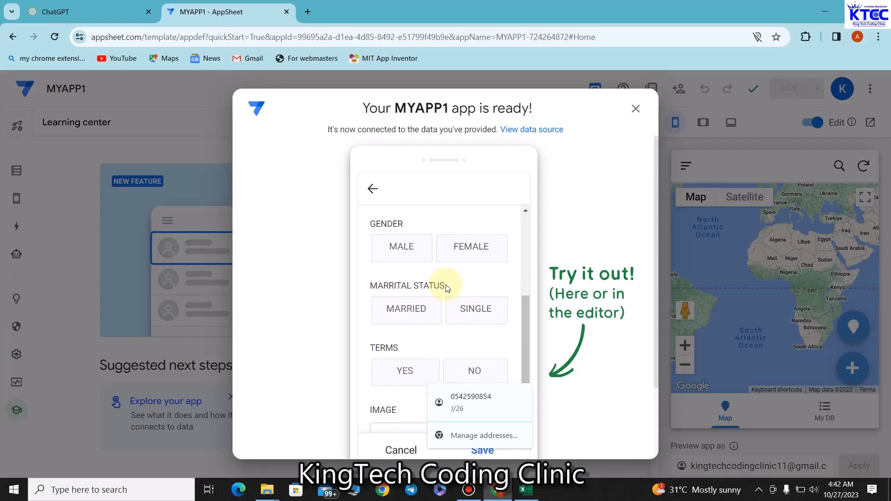
pyautogui.scroll(-1, 418, 342)
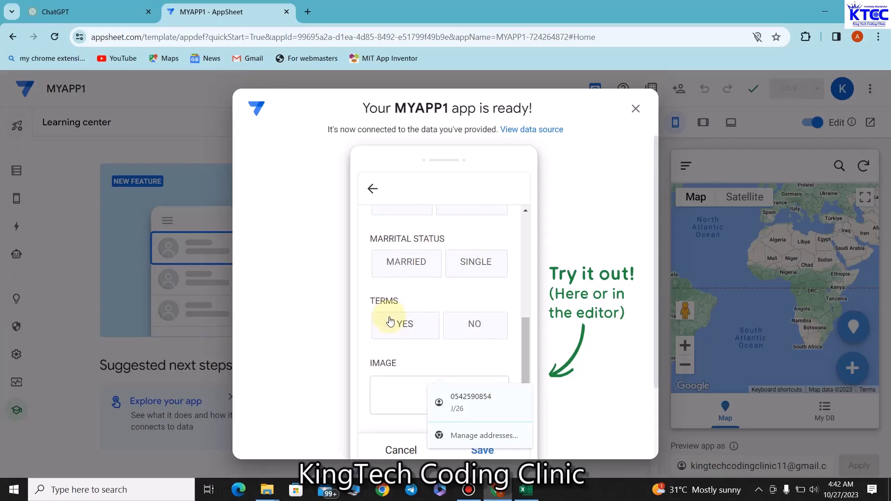
pyautogui.scroll(-1, 491, 330)
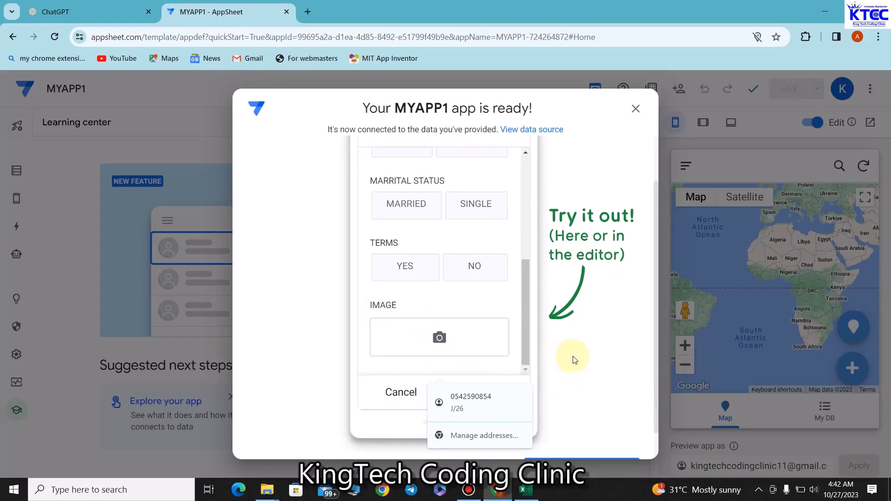
pyautogui.scroll(-1, 576, 374)
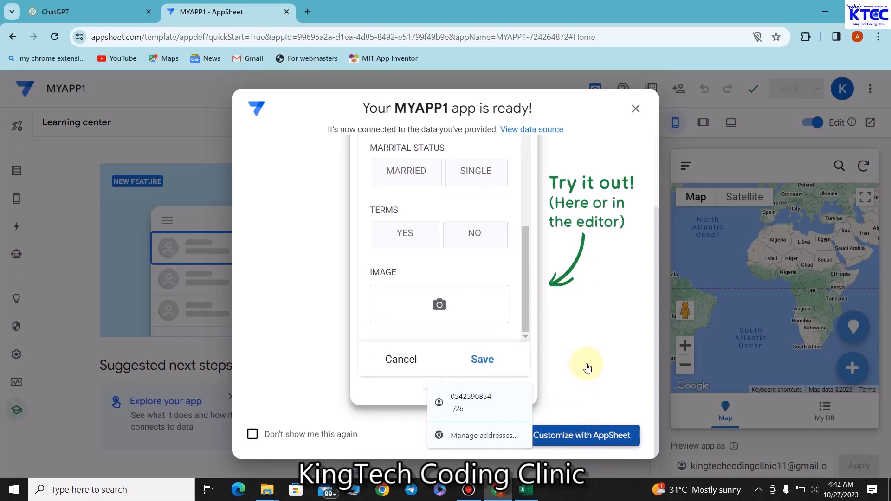
# Step: Close the app-ready dialog and go to the app's Views settings
pyautogui.click(583, 436)
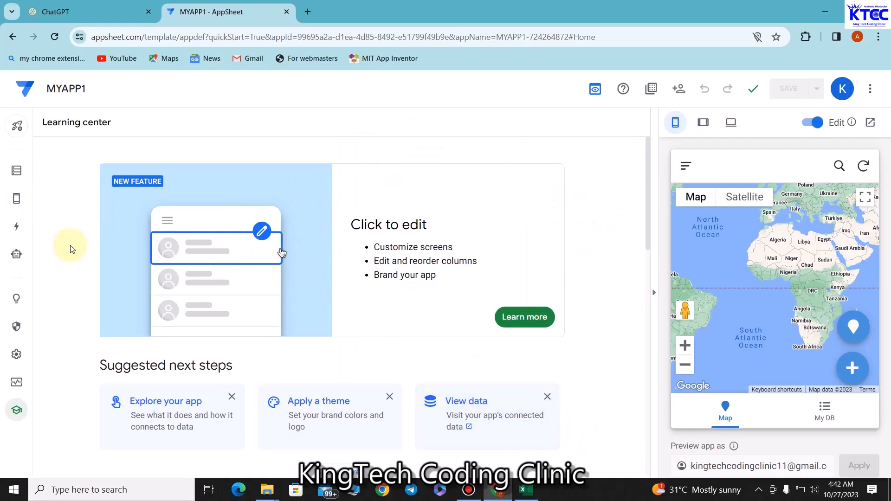
pyautogui.moveTo(18, 210)
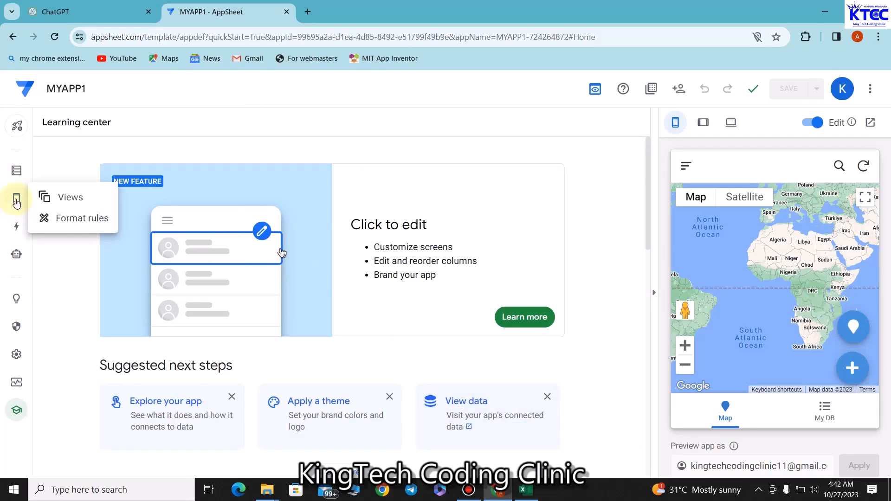
pyautogui.click(16, 201)
# Step: Show the My DB table's column settings and scroll the column grid sideways
pyautogui.click(16, 172)
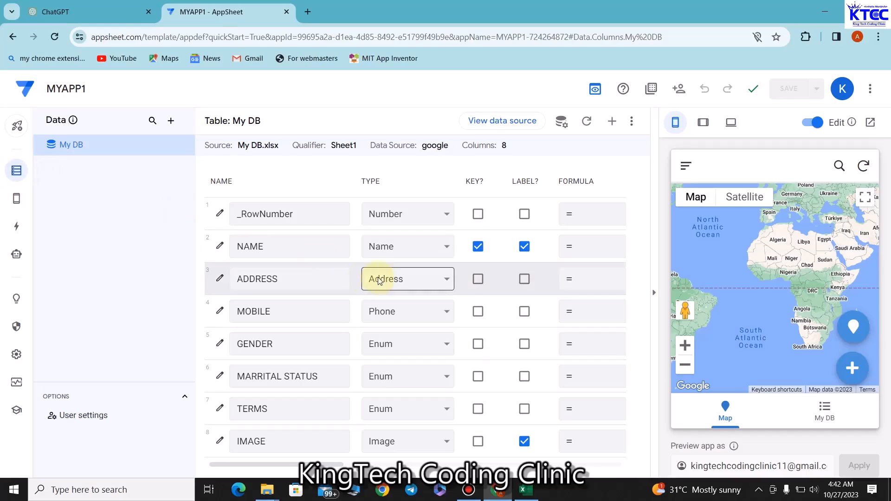
pyautogui.click(245, 207)
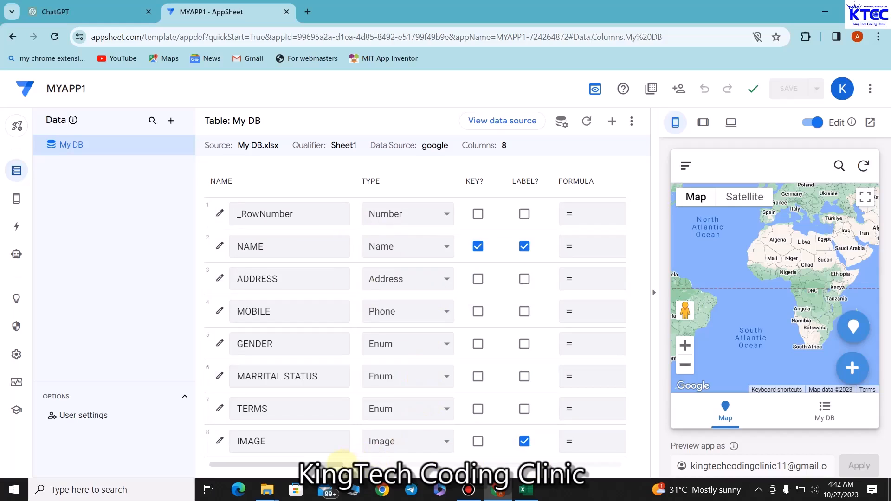
pyautogui.moveTo(339, 466); pyautogui.dragTo(301, 487)
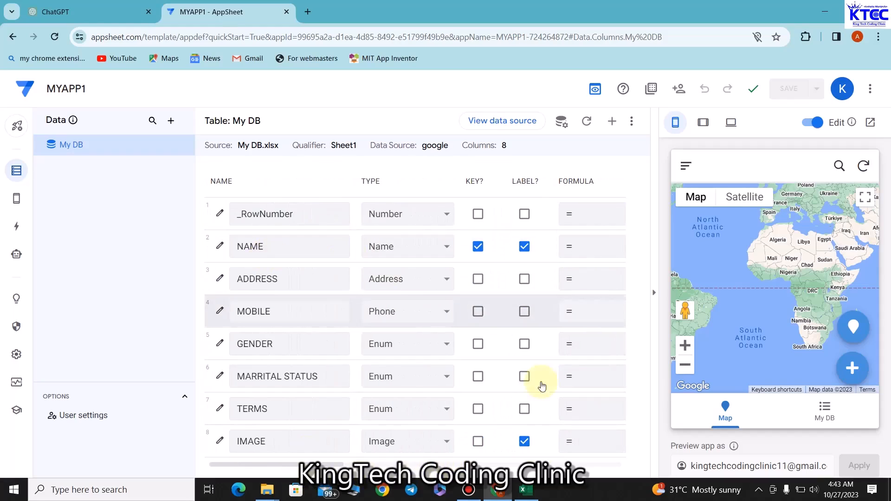
pyautogui.moveTo(340, 465); pyautogui.dragTo(493, 469)
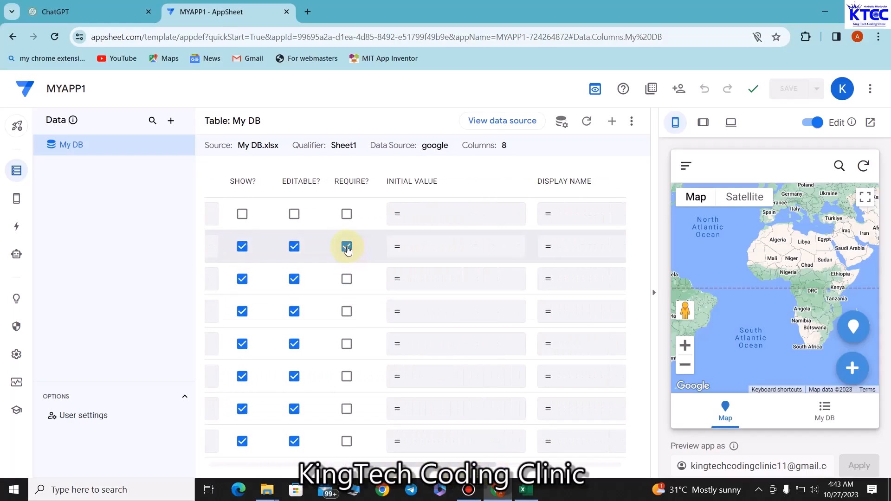
# Step: Mark NAME and MOBILE as required, leave ADDRESS optional, and save the app
pyautogui.click(348, 279)
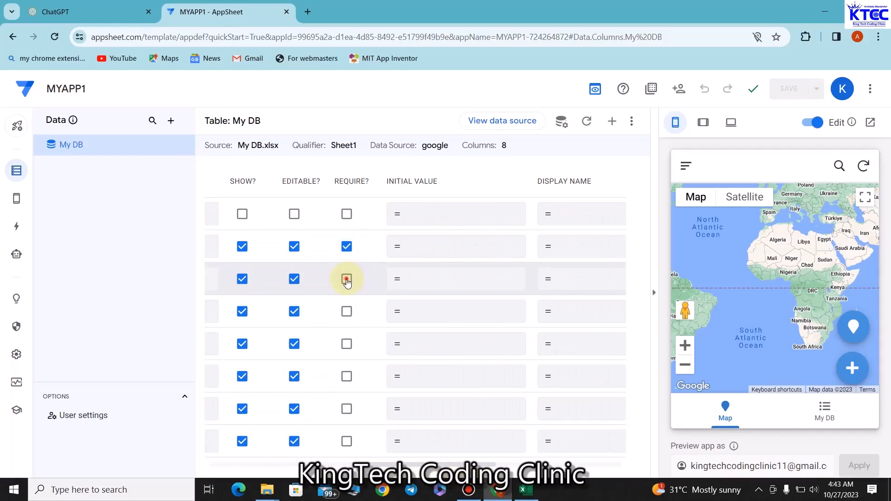
pyautogui.click(346, 309)
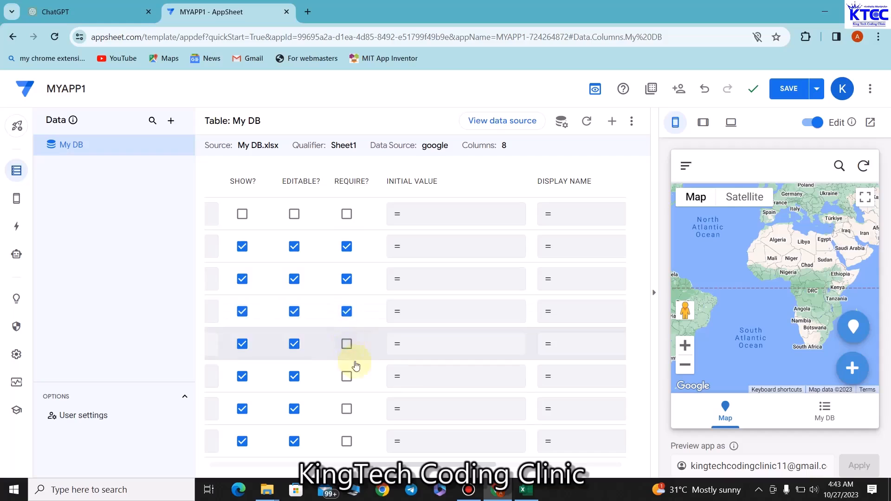
pyautogui.moveTo(388, 464); pyautogui.dragTo(212, 466)
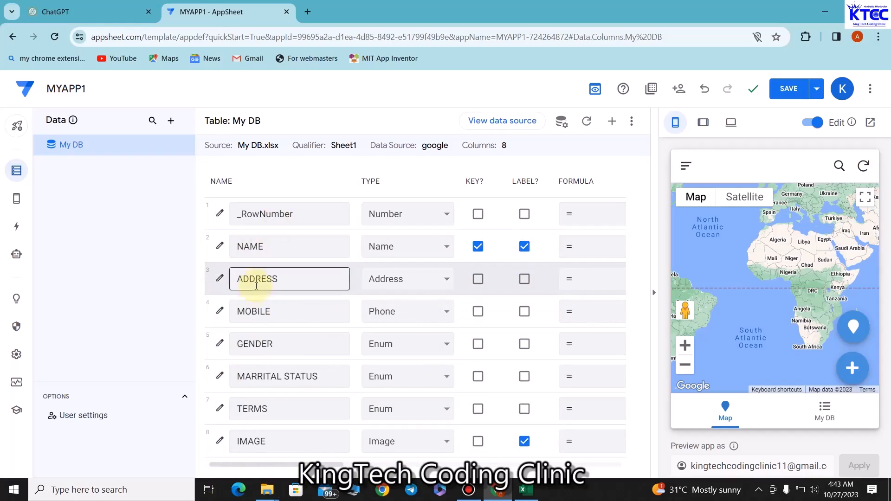
pyautogui.moveTo(269, 463); pyautogui.dragTo(412, 464)
pyautogui.click(390, 315)
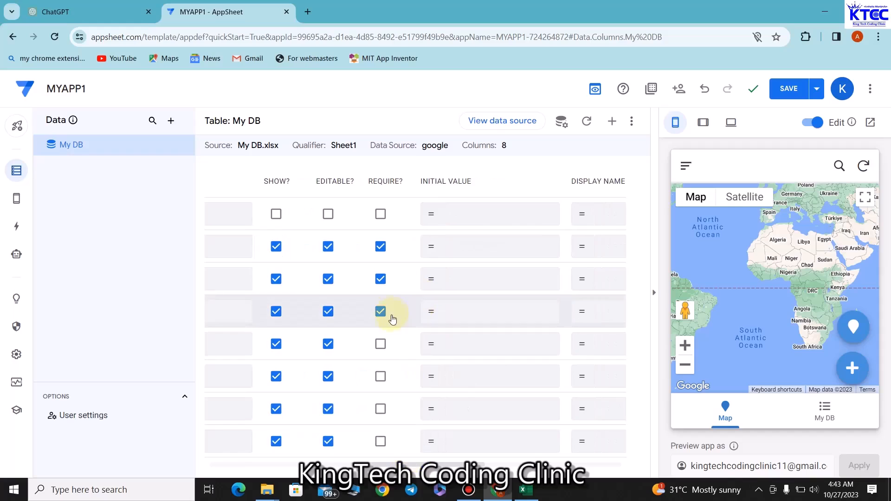
pyautogui.click(380, 280)
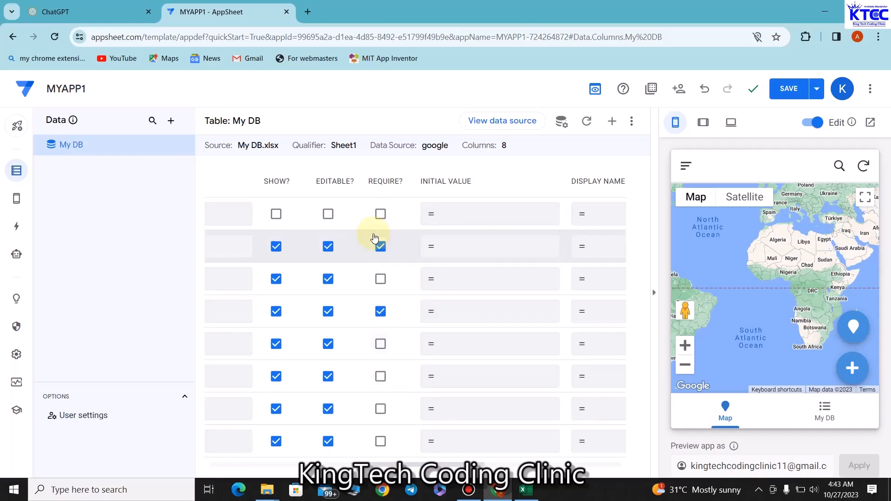
pyautogui.click(785, 95)
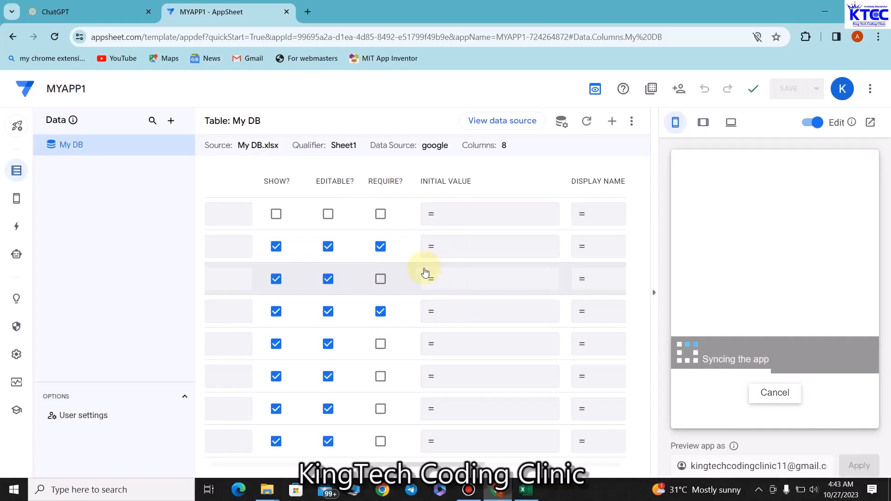
pyautogui.click(423, 285)
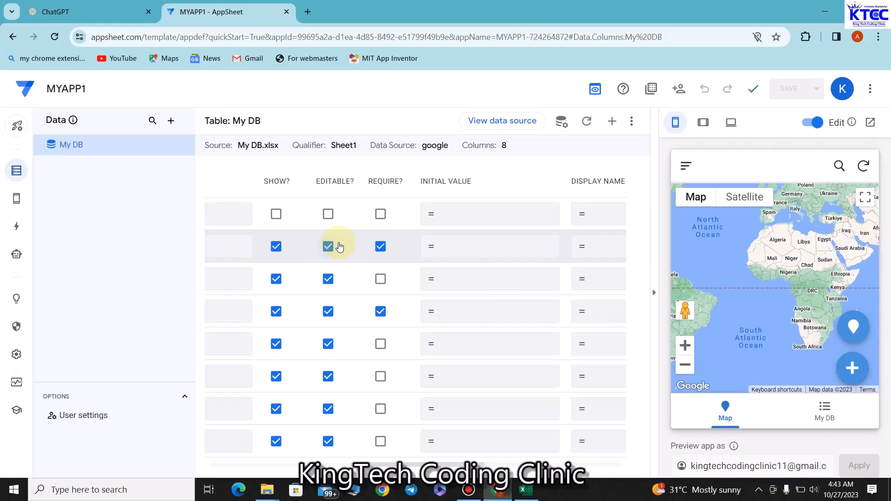
# Step: In the app sharing options, add the invitee's e-mail address
pyautogui.click(677, 89)
pyautogui.click(326, 160)
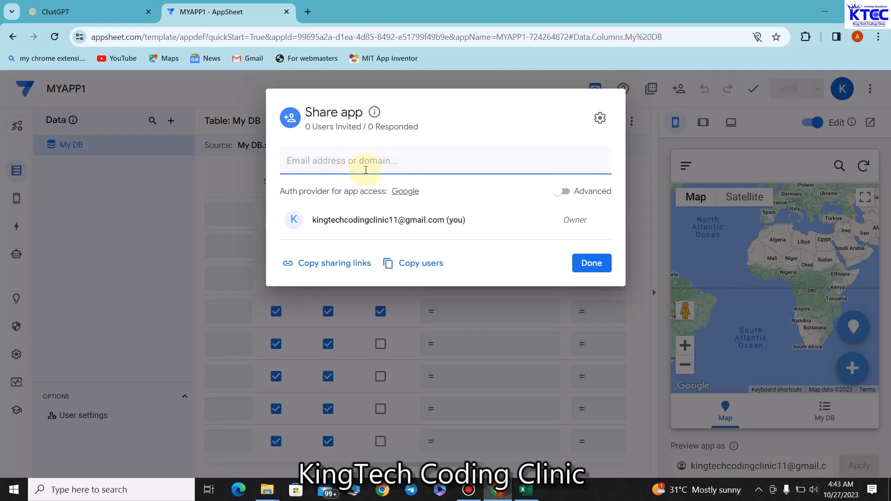
pyautogui.write('ki')
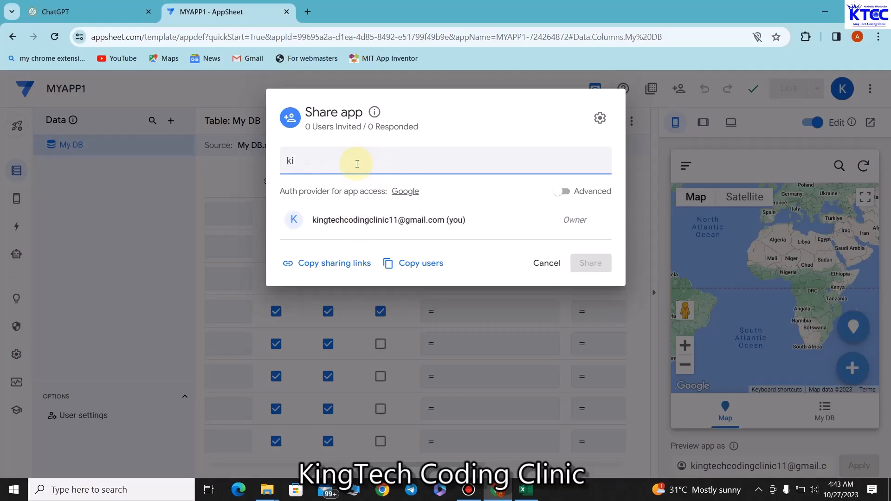
pyautogui.press('BackSpace')
pyautogui.press('BackSpace')
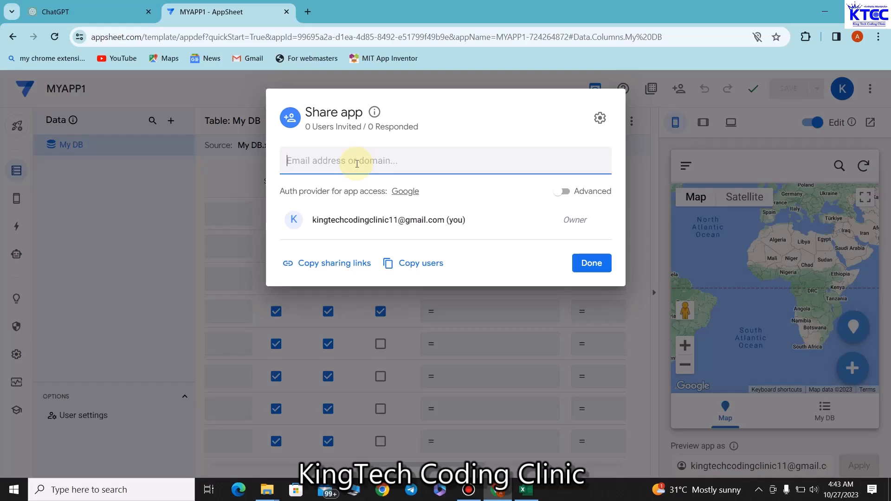
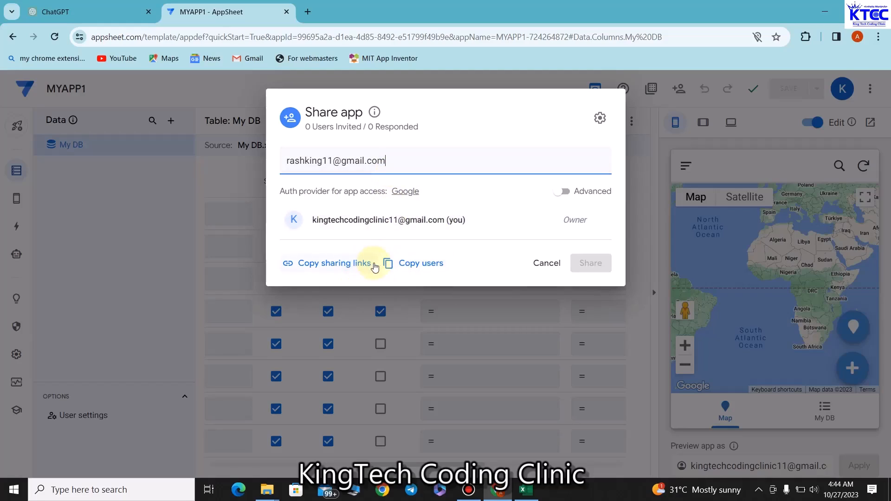
pyautogui.press('Return')
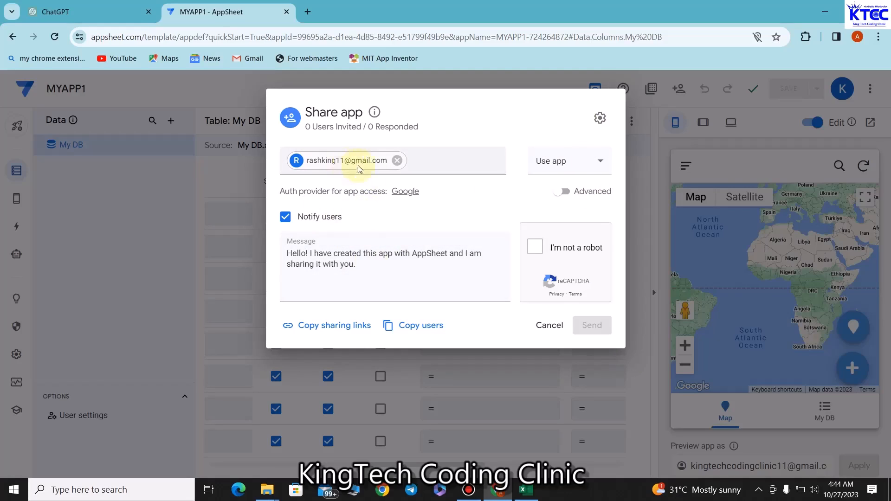
# Step: Pass the reCAPTCHA check and send the Use app invitation for MYAPP1
pyautogui.click(536, 250)
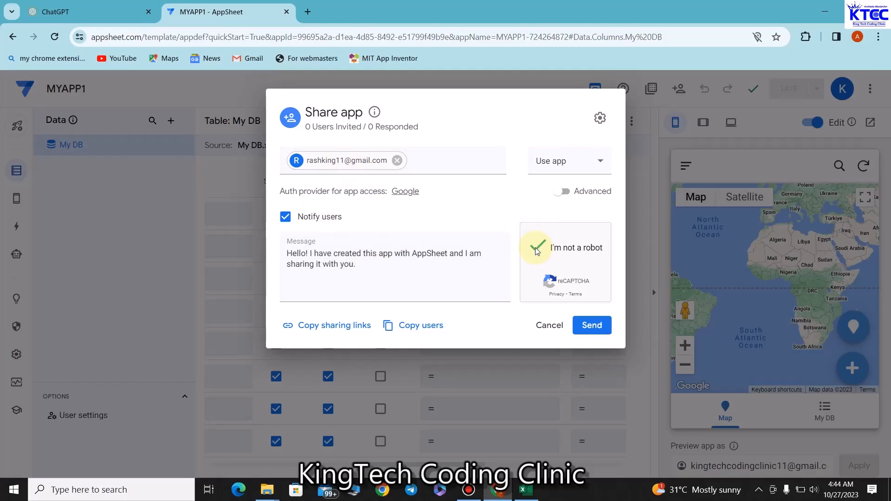
pyautogui.click(595, 327)
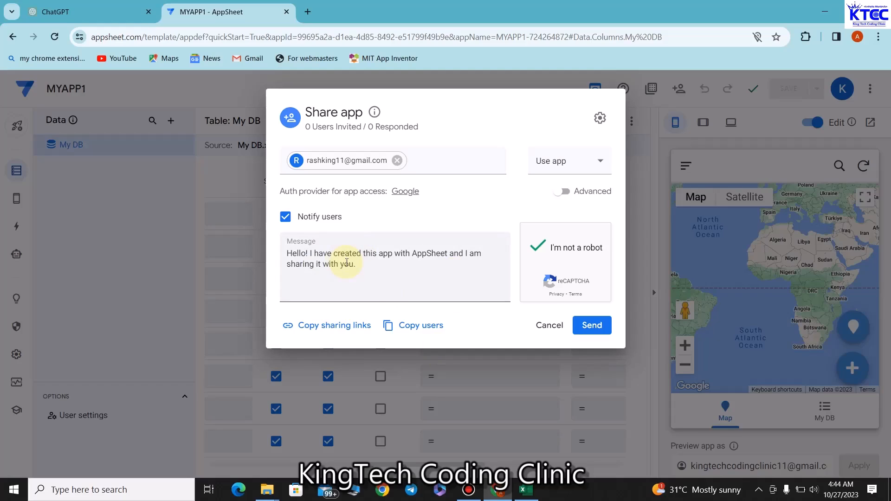
pyautogui.click(584, 325)
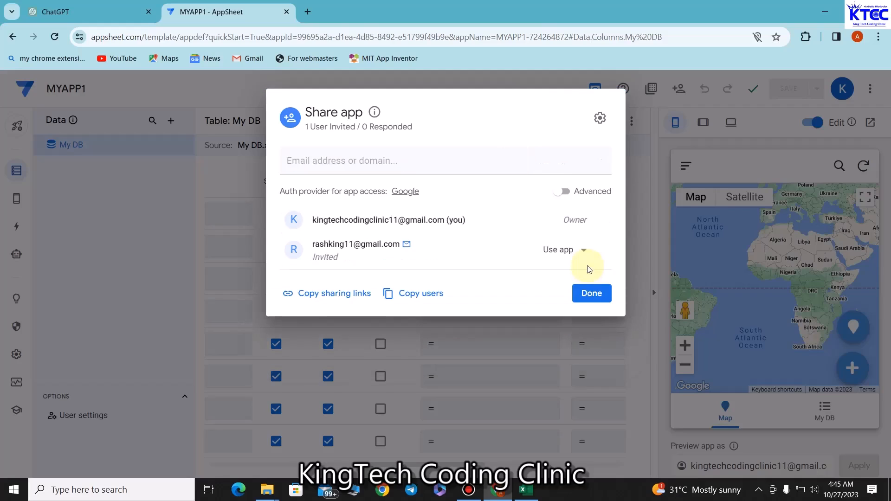
pyautogui.click(584, 294)
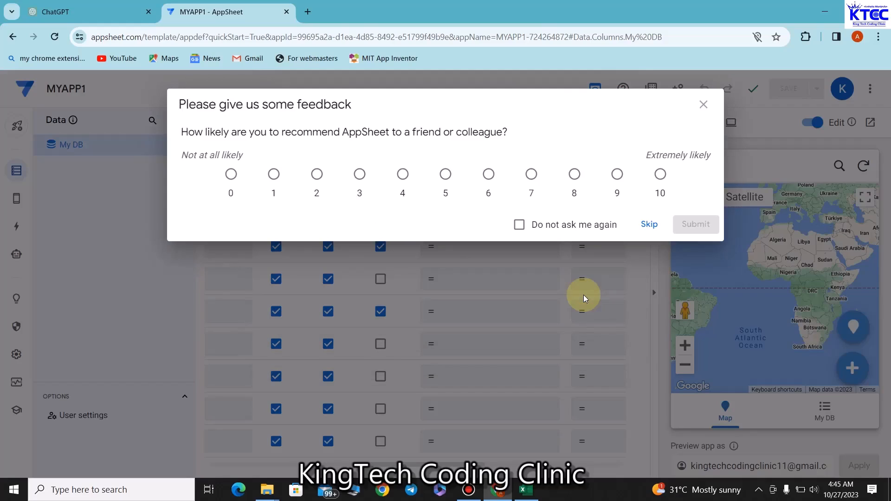
# Step: Rate AppSheet 10, tick 'Do not ask me again' and skip the feedback survey
pyautogui.click(659, 174)
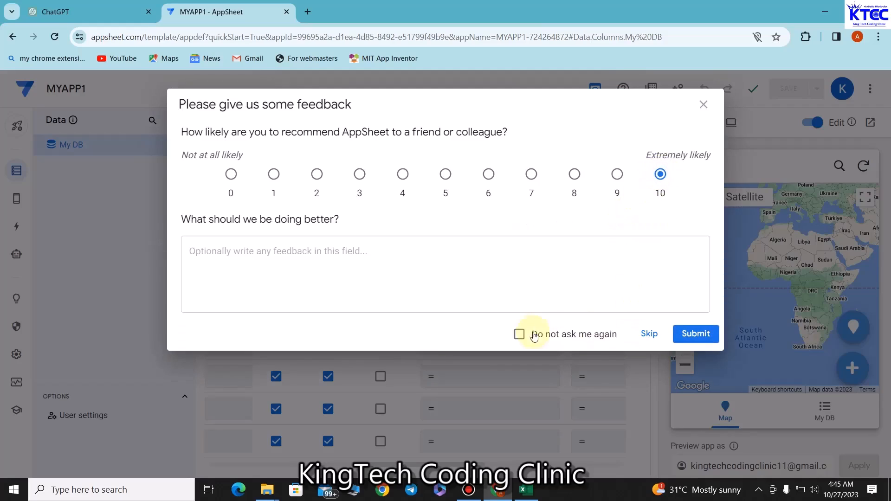
pyautogui.click(357, 262)
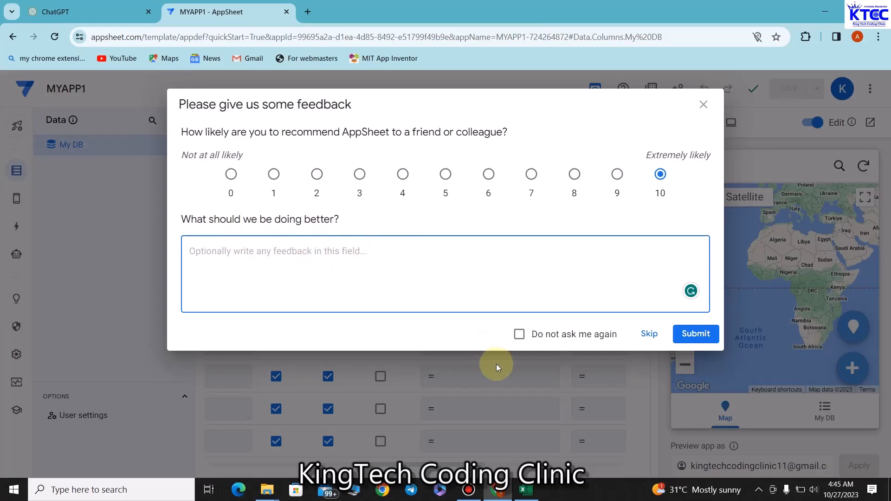
pyautogui.click(519, 334)
pyautogui.click(648, 334)
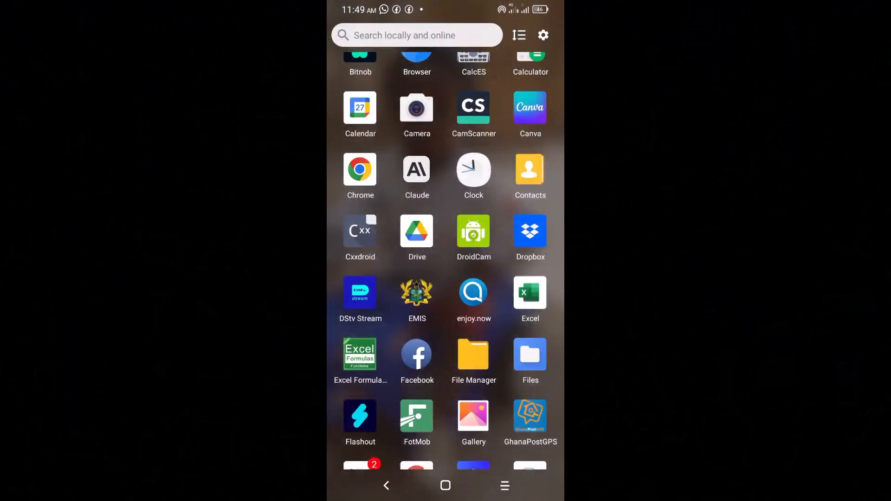
# Step: In Gmail on the phone, open the 'MYAPP1 shared' email and follow its Install MYAPP1 link
pyautogui.scroll(-5, 446, 263)
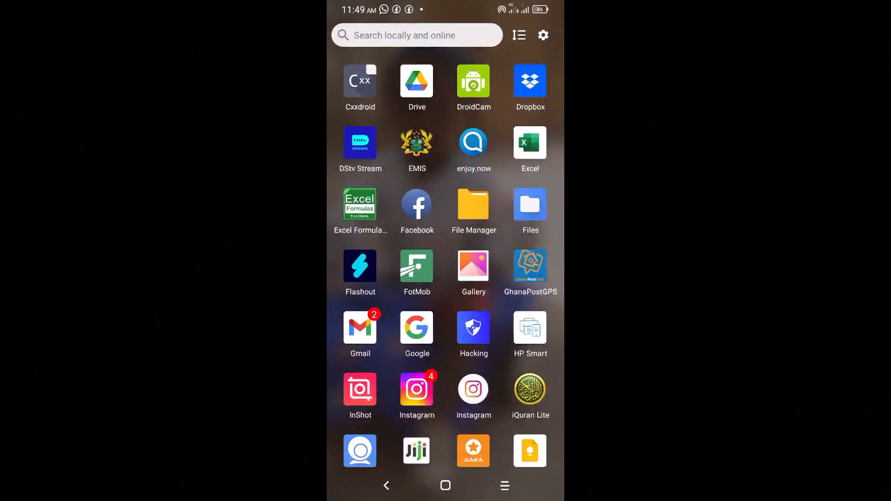
pyautogui.scroll(3, 446, 261)
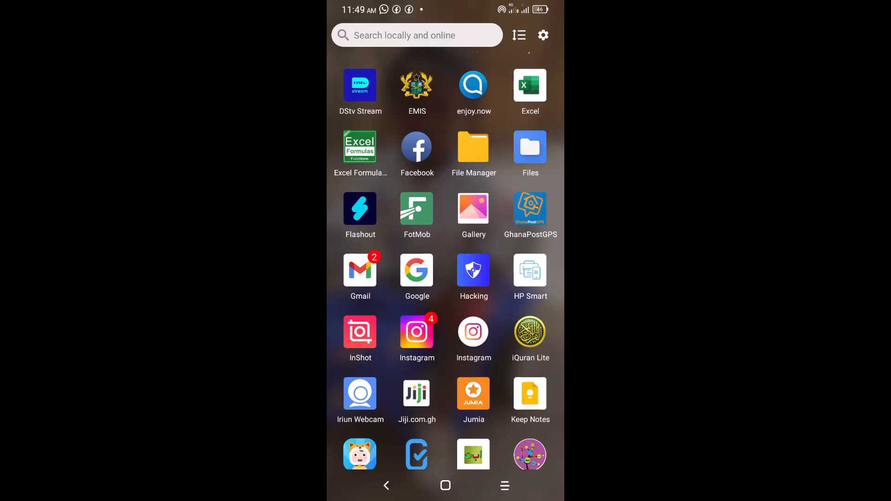
pyautogui.click(359, 270)
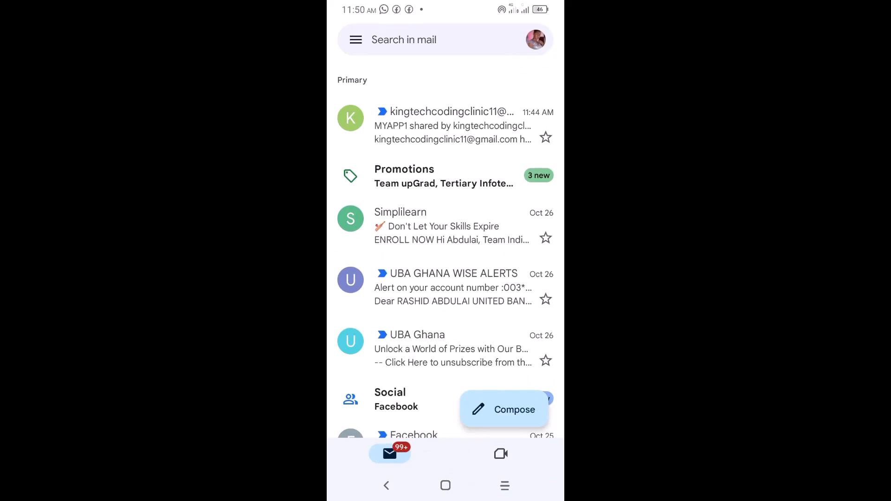
pyautogui.click(445, 124)
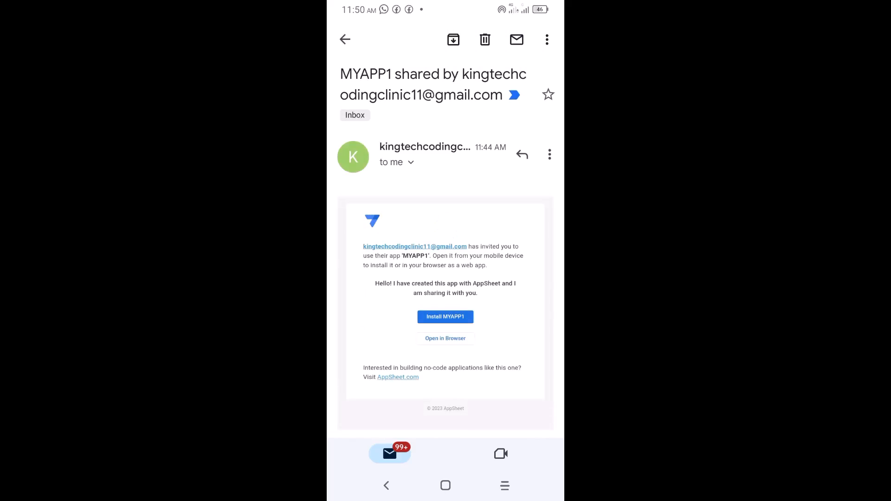
pyautogui.scroll(-1, 445, 251)
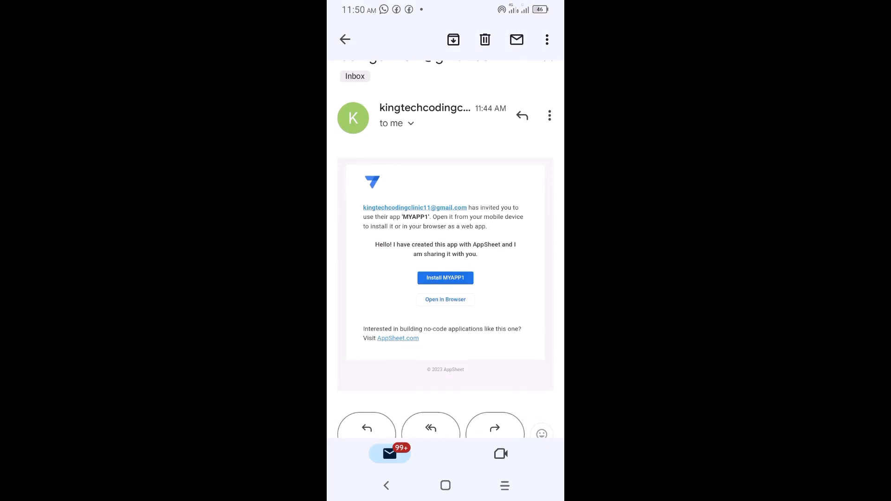
pyautogui.click(446, 278)
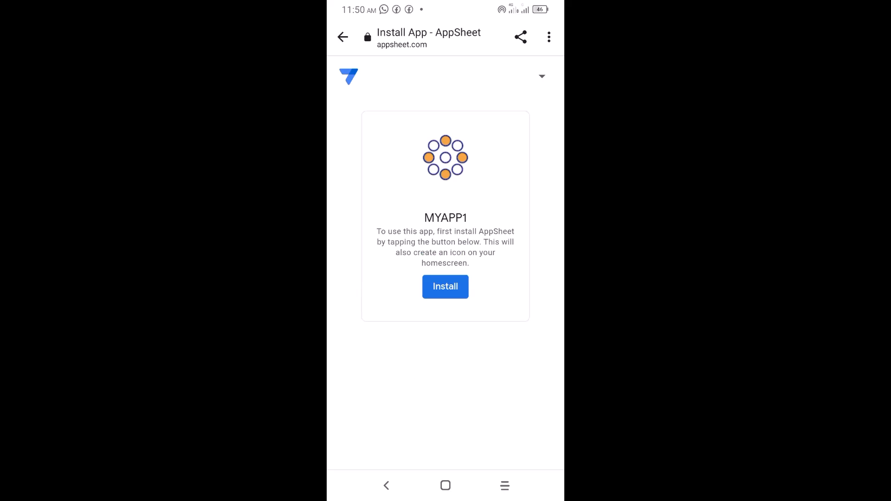
# Step: Install AppSheet from Google Play and launch it
pyautogui.click(445, 286)
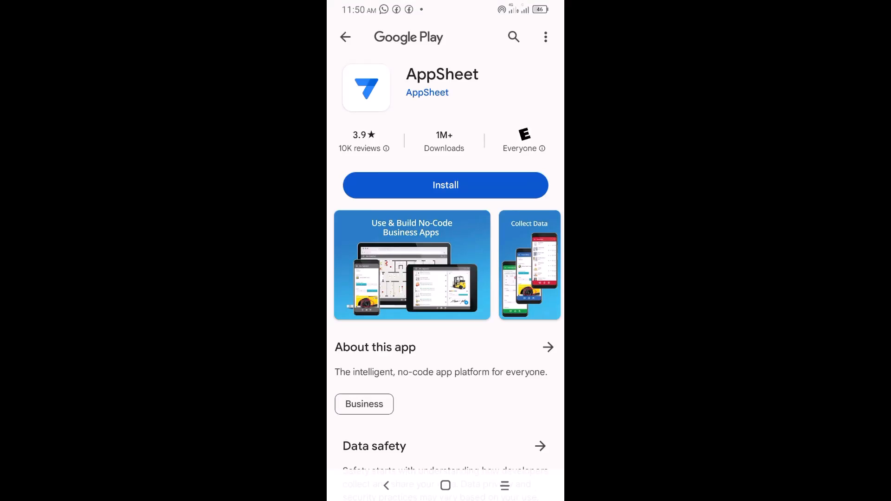
pyautogui.click(445, 185)
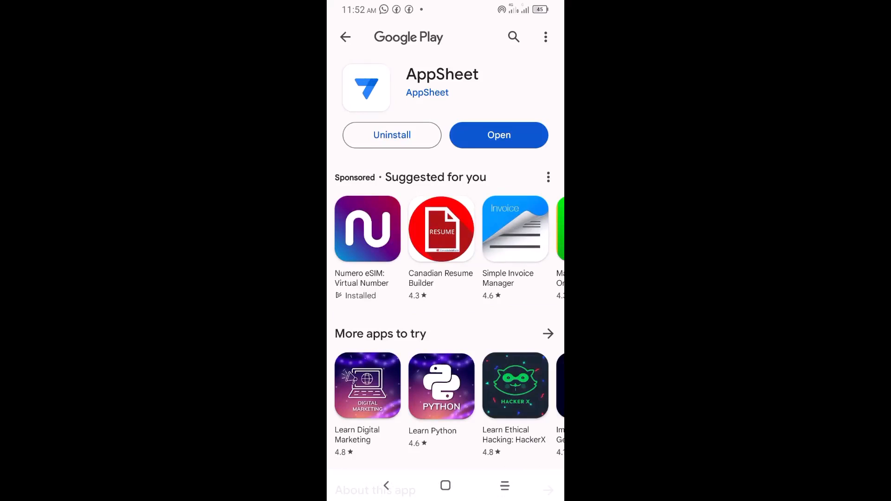
pyautogui.click(498, 135)
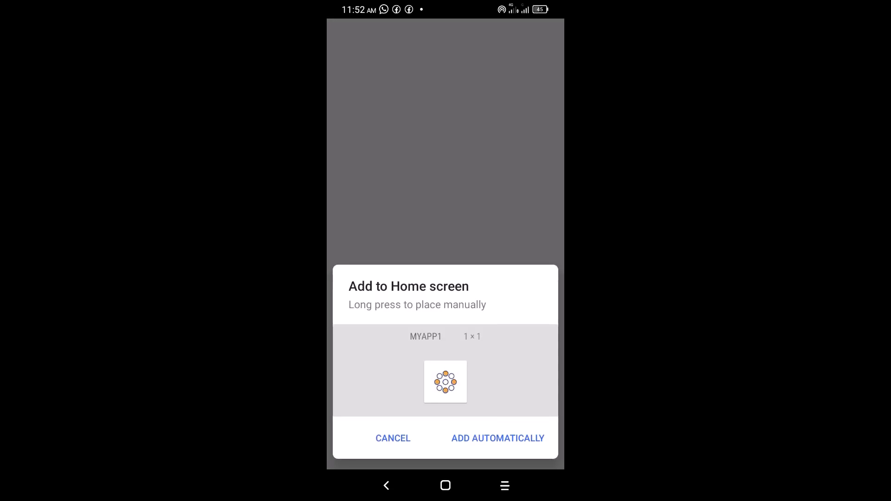
# Step: Add the MYAPP1 shortcut to the home screen automatically and sign in with Google
pyautogui.click(497, 438)
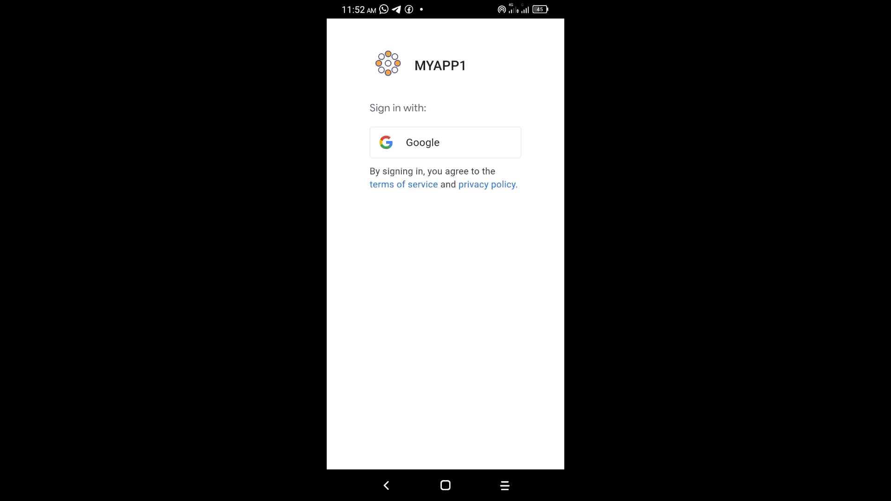
pyautogui.click(422, 143)
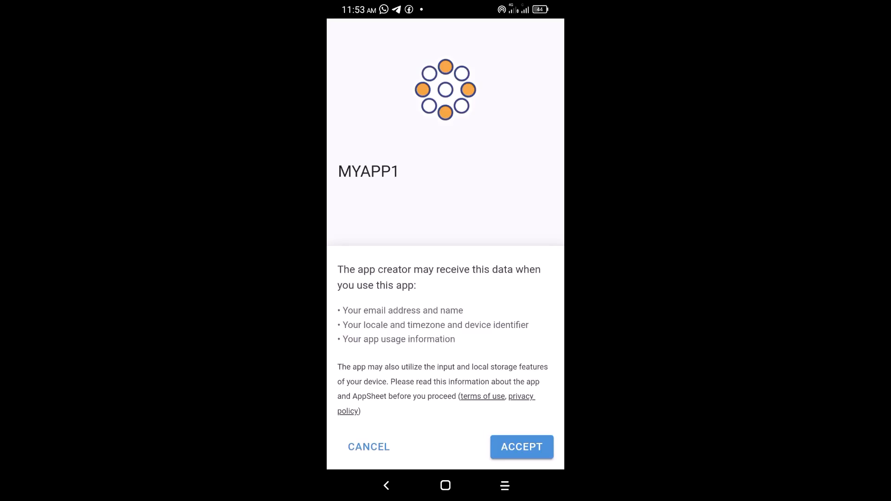
# Step: Accept MYAPP1's data-use consent screen
pyautogui.click(522, 447)
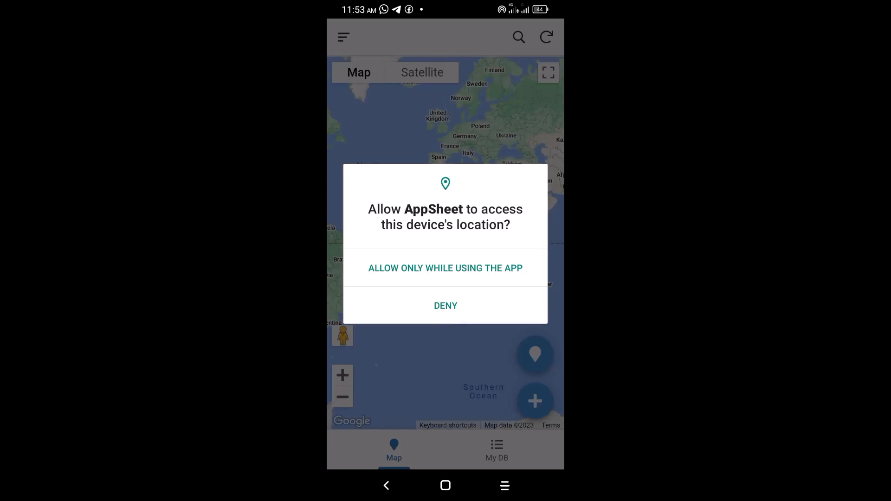
# Step: Allow MYAPP1 location access only while using the app, then nudge the map
pyautogui.click(446, 268)
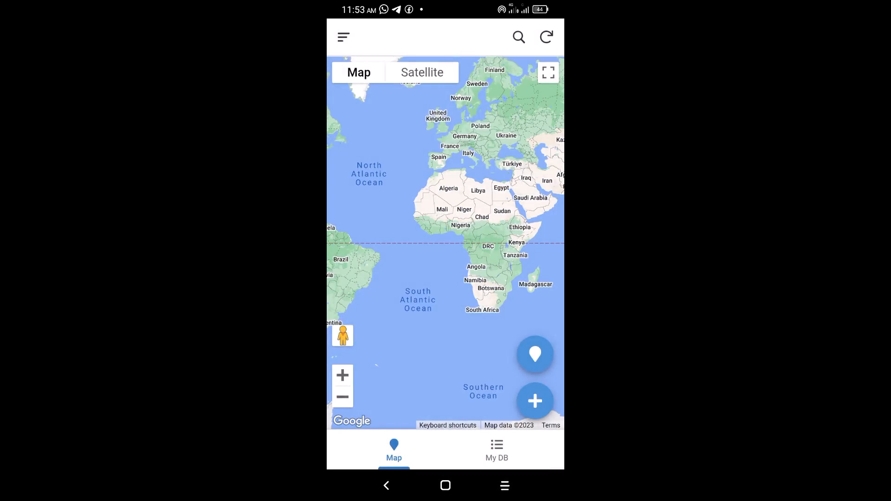
pyautogui.moveTo(445, 243); pyautogui.dragTo(444, 256)
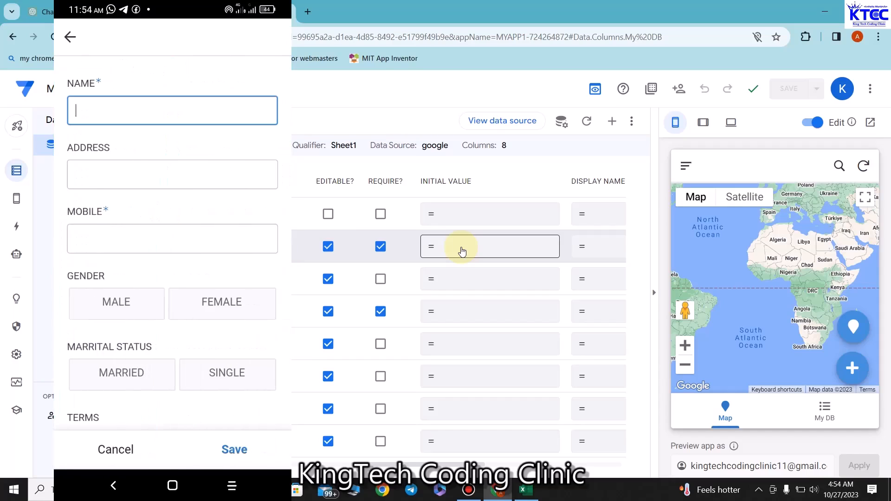
# Step: Cancel a new preview record and minimize the browser to reveal the MY ONLINE DB folder
pyautogui.click(854, 369)
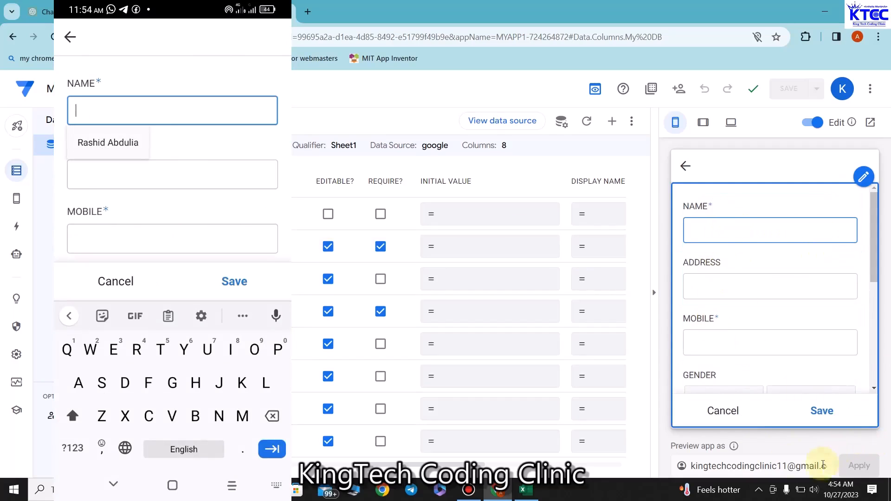
pyautogui.click(727, 411)
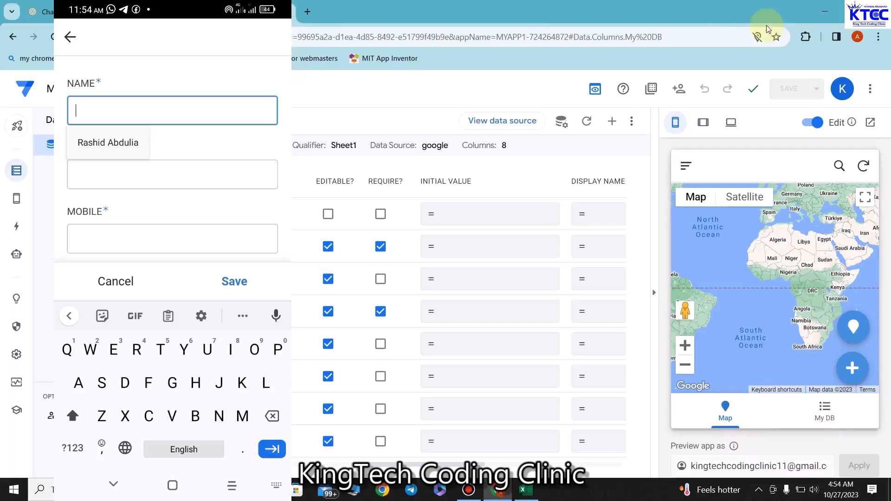
pyautogui.click(824, 18)
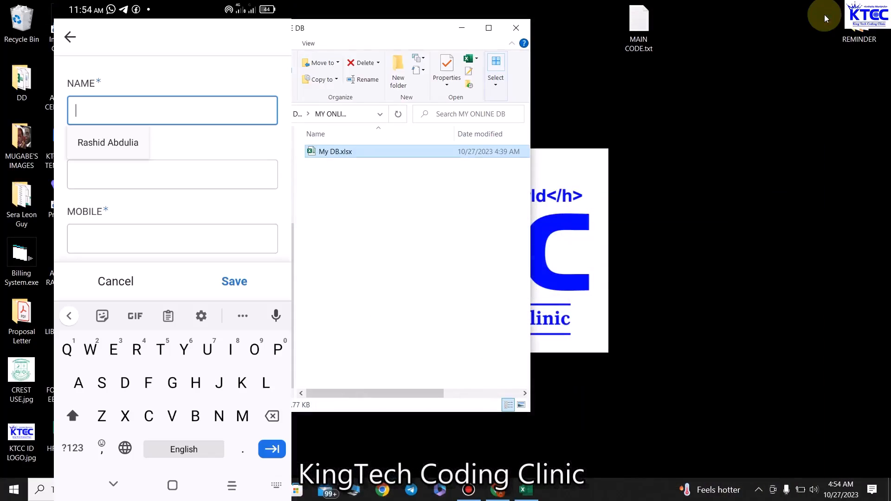
# Step: Open My DB.xlsx from the MY ONLINE DB folder in Excel
pyautogui.click(458, 29)
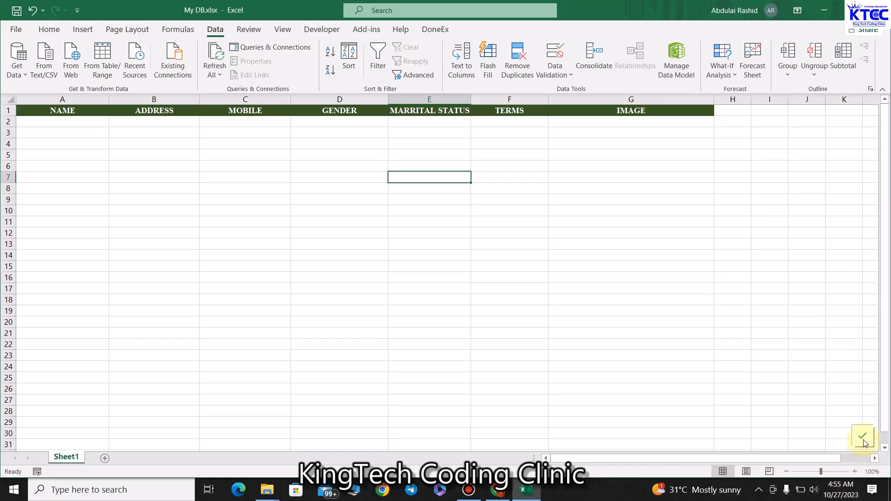
# Step: Dismiss the sharing notices, reload My DB.xlsx, and widen column G to fit the image path
pyautogui.click(863, 439)
pyautogui.click(863, 441)
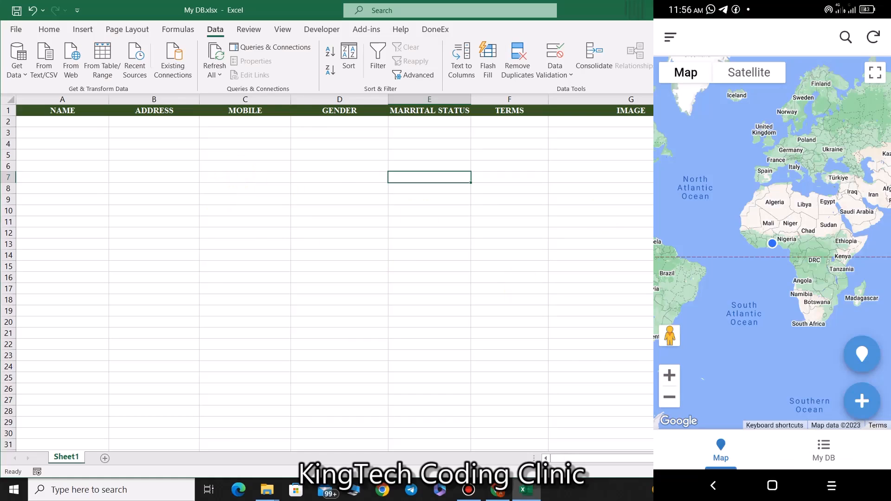
pyautogui.hotkey('alt', 'F4')
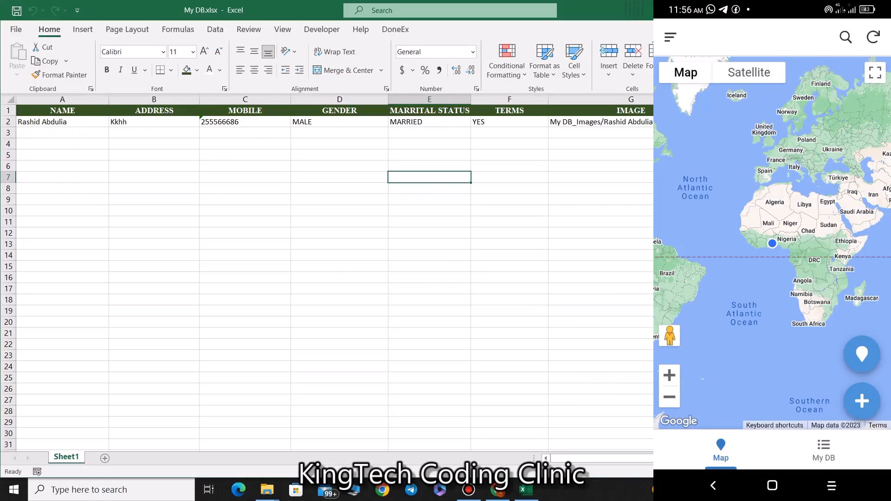
pyautogui.doubleClick(713, 100)
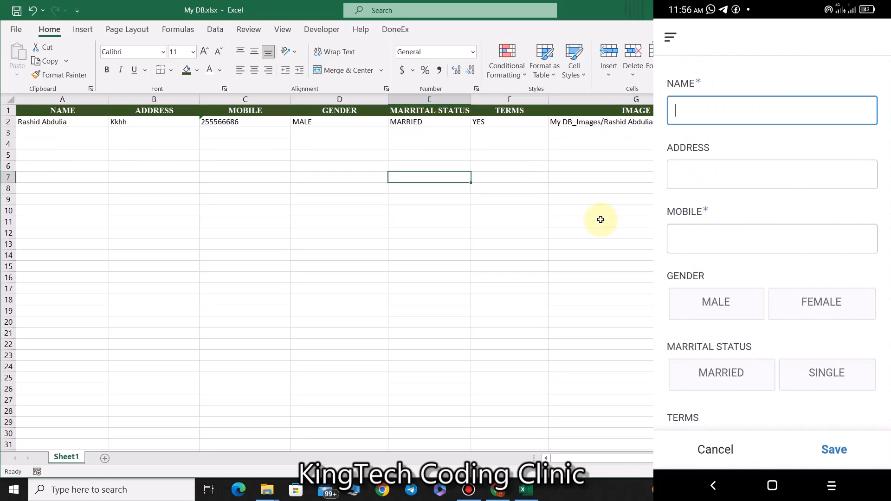
# Step: Enter a name, street address and mobile number in the new record form
pyautogui.write('Joh')
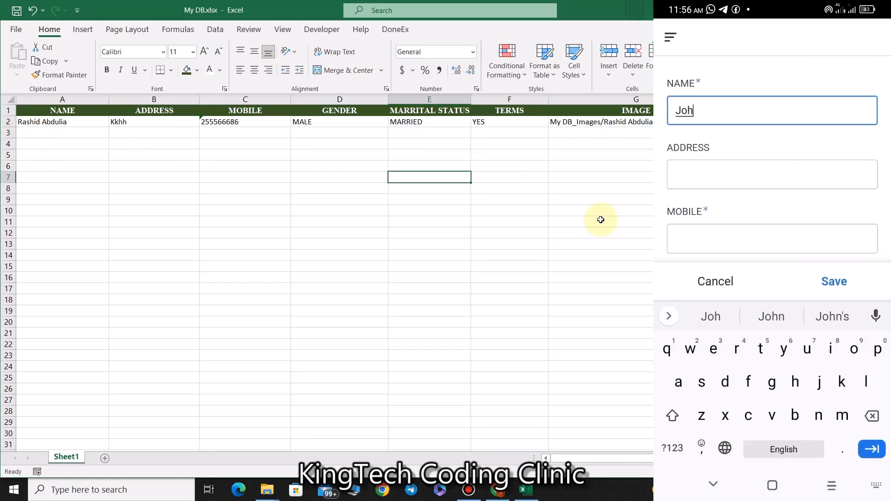
pyautogui.write('n Do')
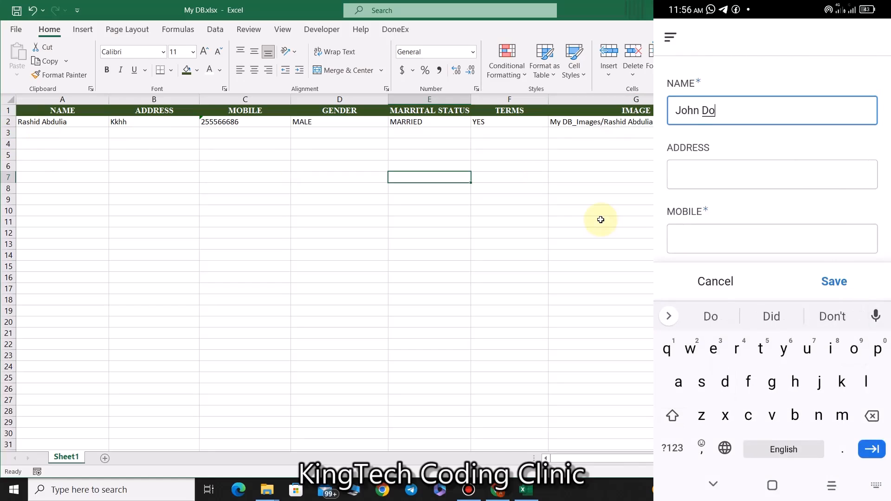
pyautogui.write('e')
pyautogui.press('Tab')
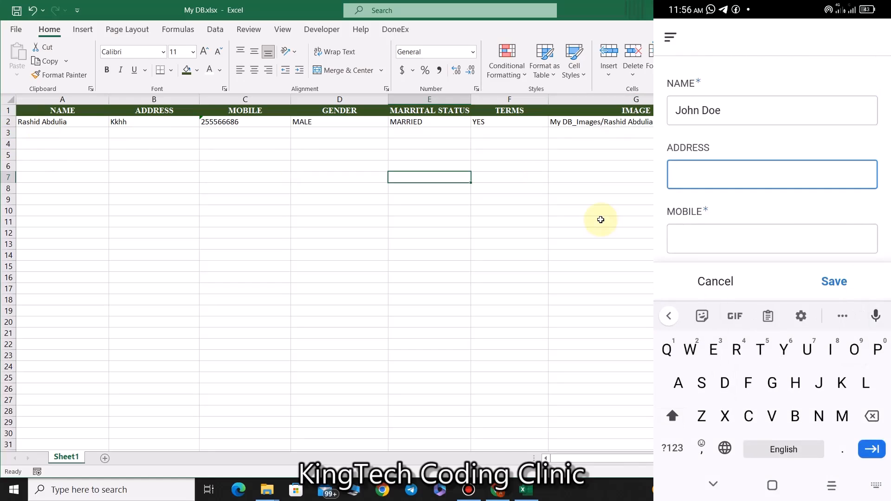
pyautogui.write('Jd s')
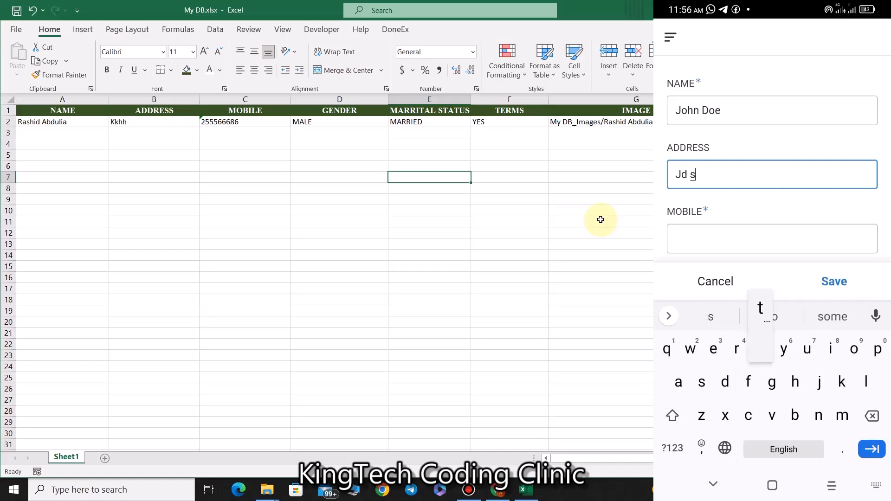
pyautogui.write('treet')
pyautogui.press('Tab')
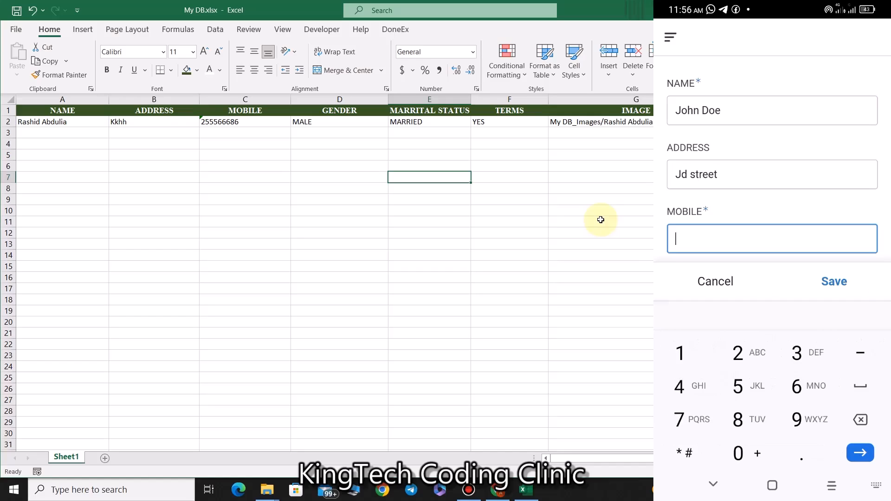
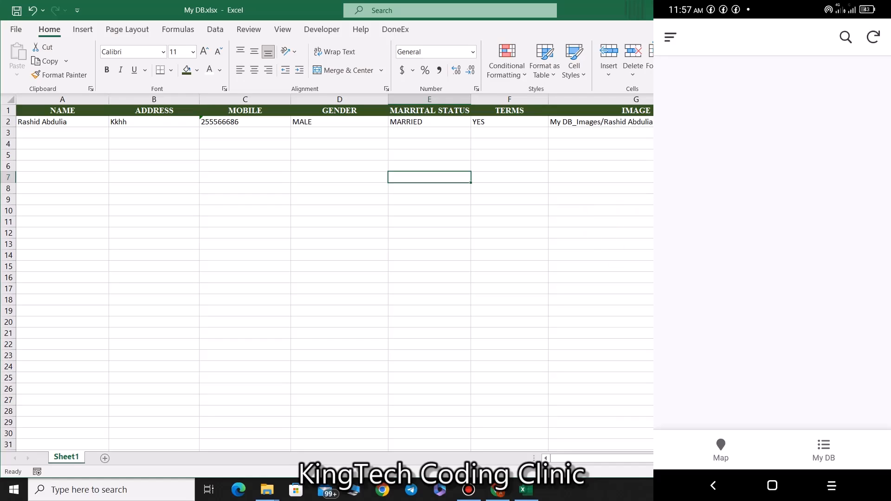
# Step: Save and close My DB.xlsx, then reopen it from the taskbar
pyautogui.click(878, 10)
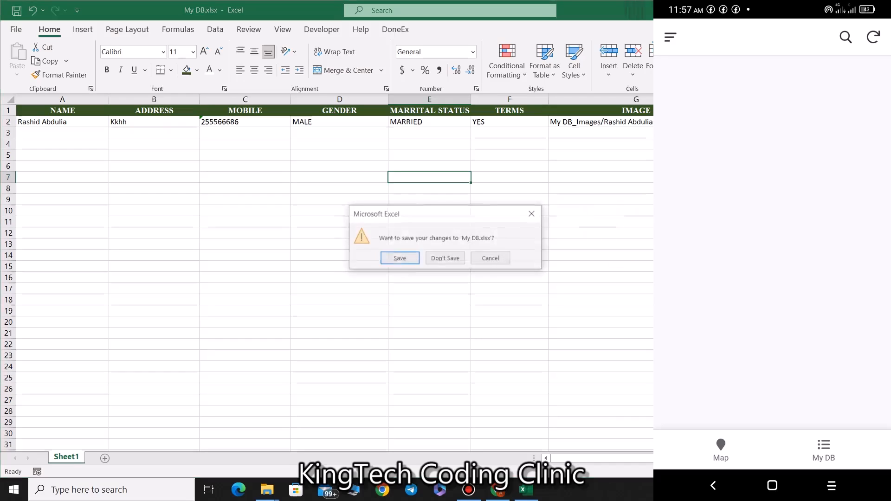
pyautogui.click(409, 259)
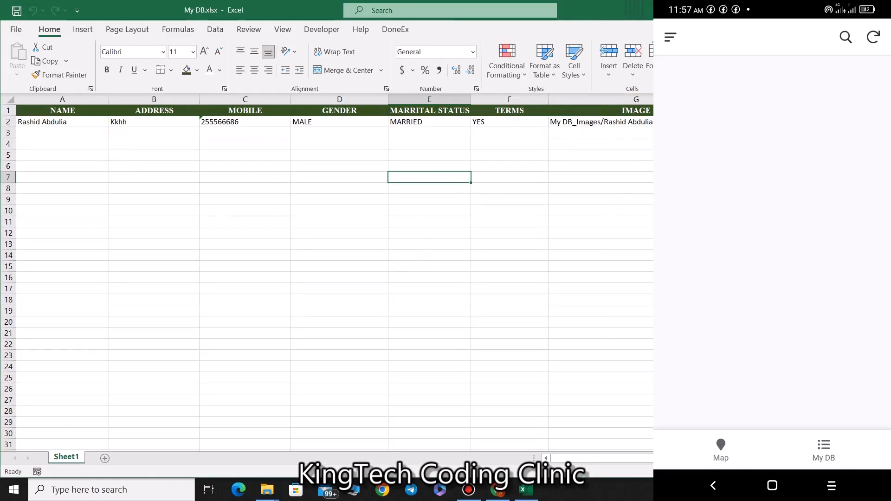
pyautogui.click(529, 492)
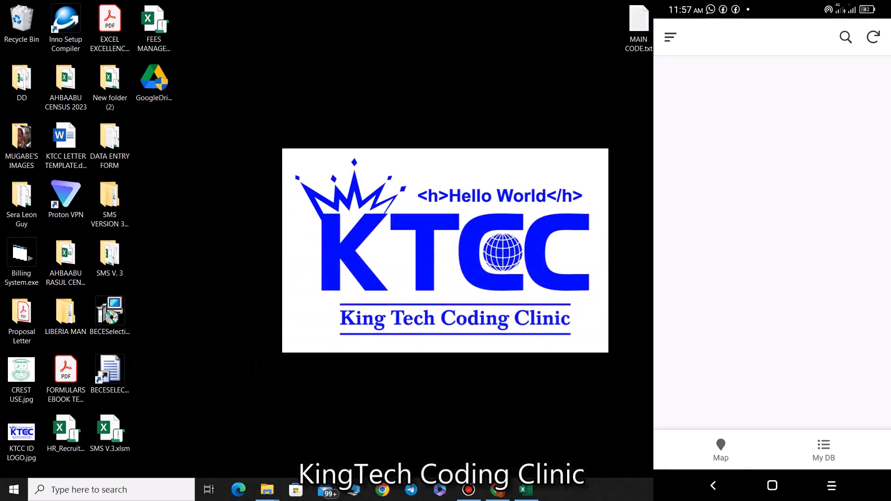
pyautogui.click(529, 491)
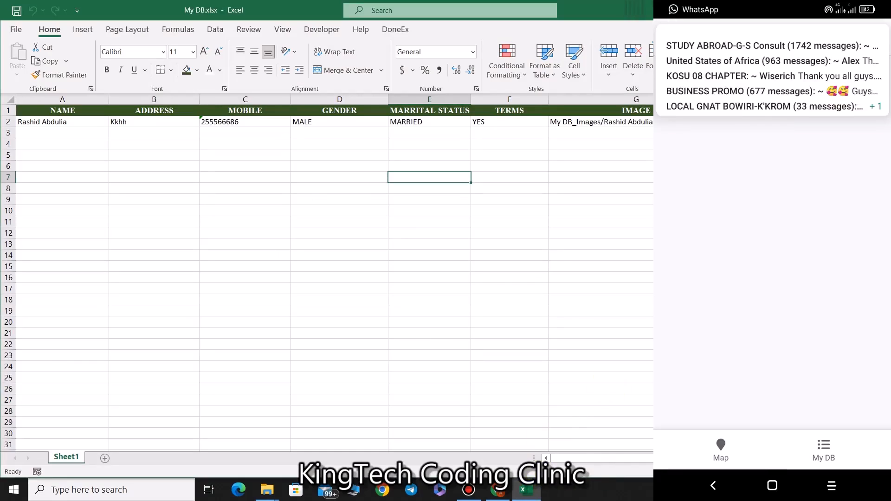
pyautogui.click(787, 288)
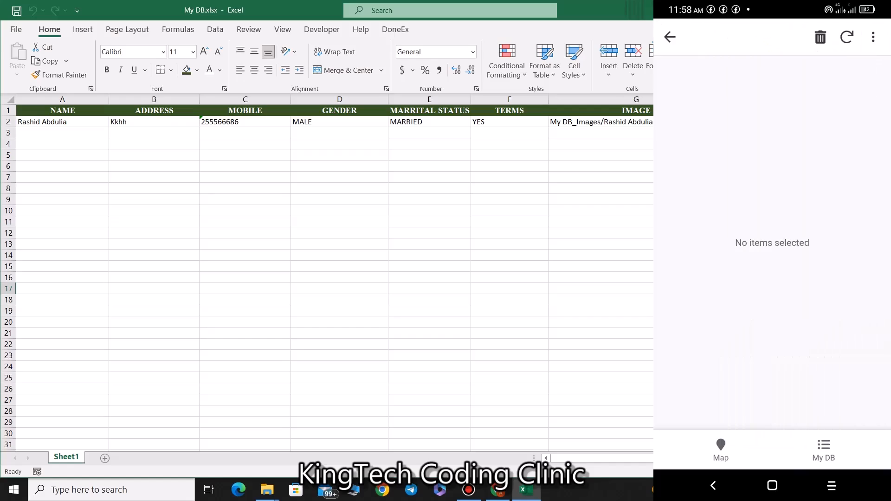
# Step: Start a new My DB record and enter its name, address and mobile number
pyautogui.click(670, 37)
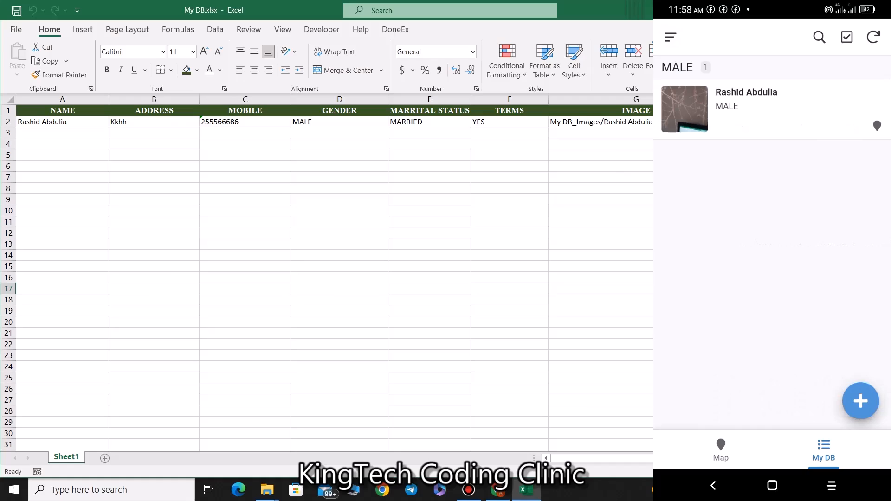
pyautogui.click(860, 401)
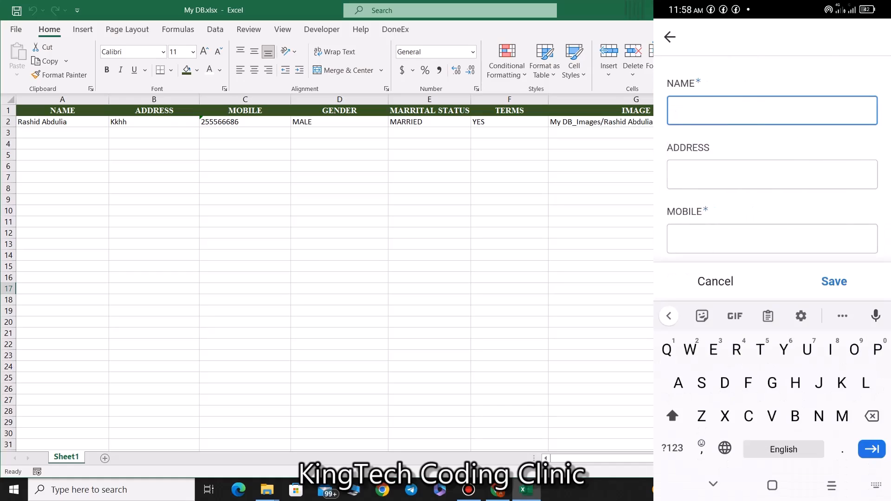
pyautogui.write('John')
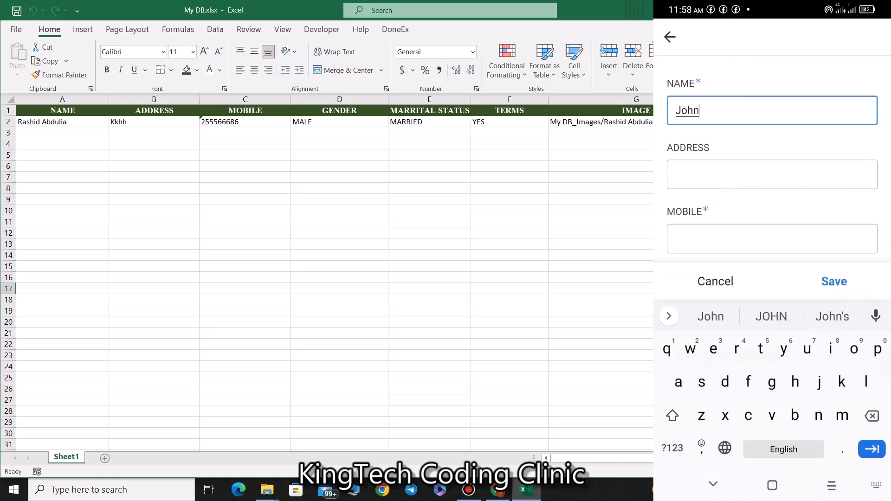
pyautogui.write(' does')
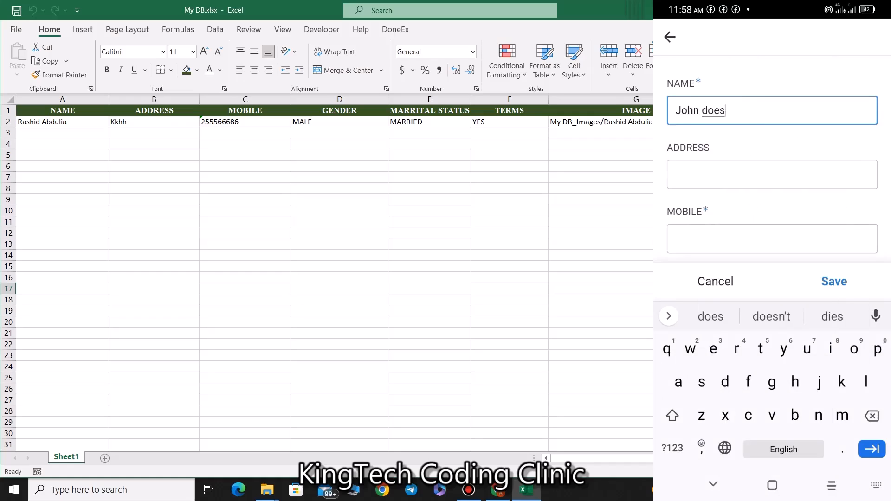
pyautogui.press('BackSpace')
pyautogui.click(675, 174)
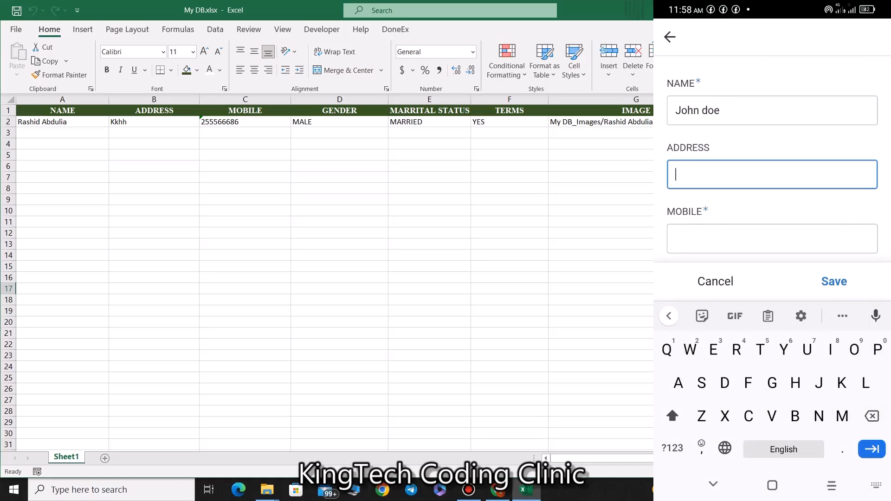
pyautogui.write('Jd ste')
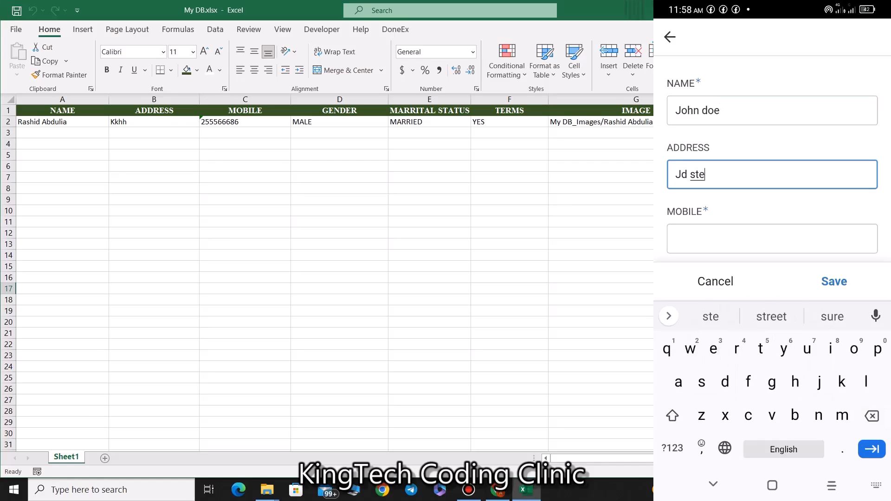
pyautogui.click(771, 316)
pyautogui.click(676, 239)
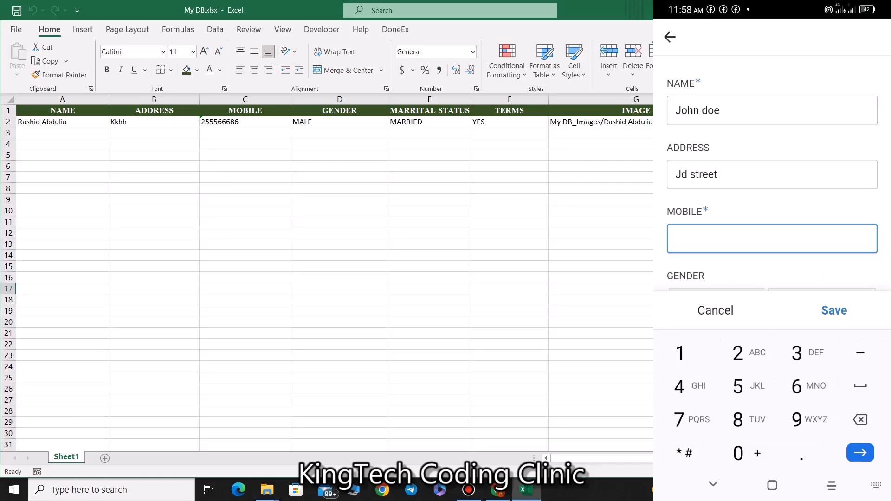
pyautogui.write('885580455')
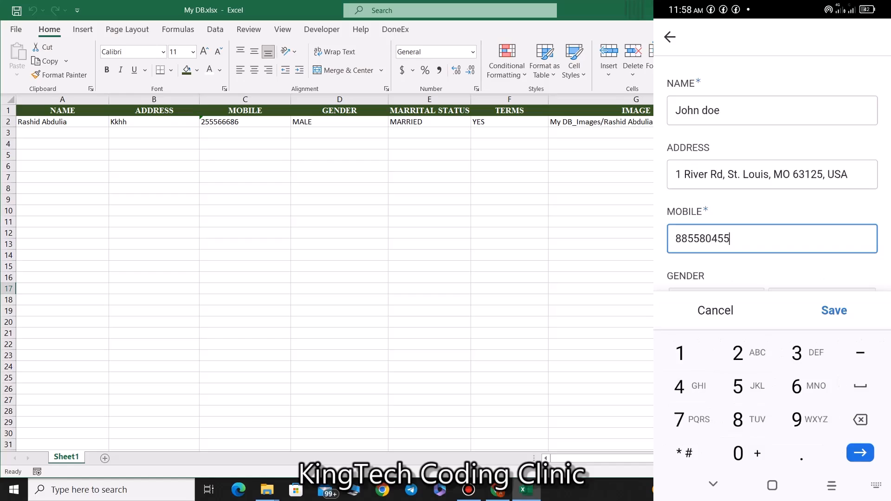
# Step: Set gender to MALE, marital status to SINGLE and terms to NO
pyautogui.scroll(-2, 772, 186)
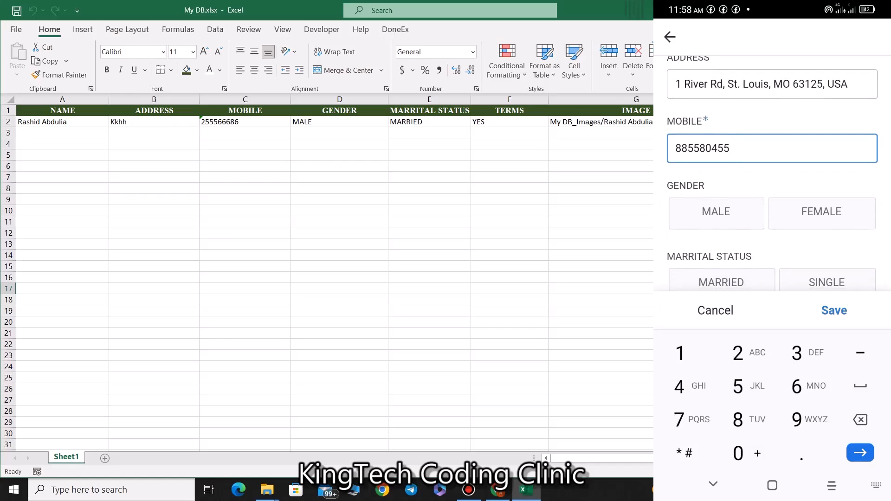
pyautogui.click(716, 212)
pyautogui.click(722, 235)
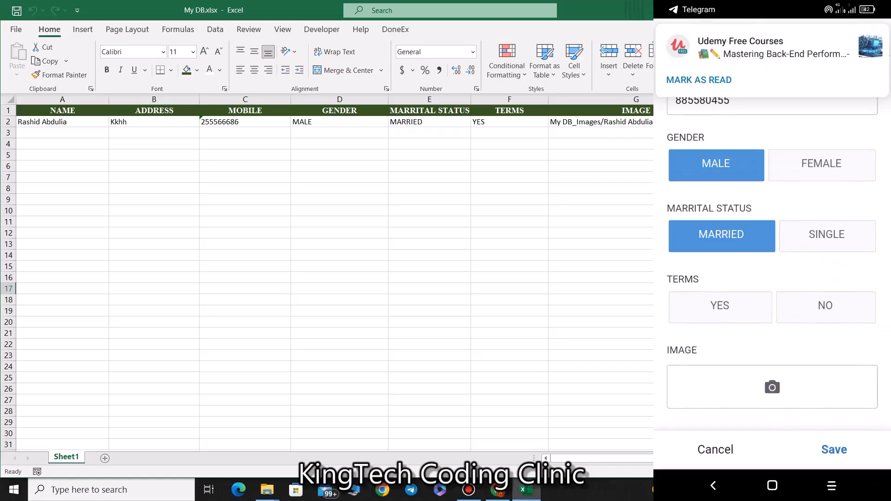
pyautogui.click(826, 305)
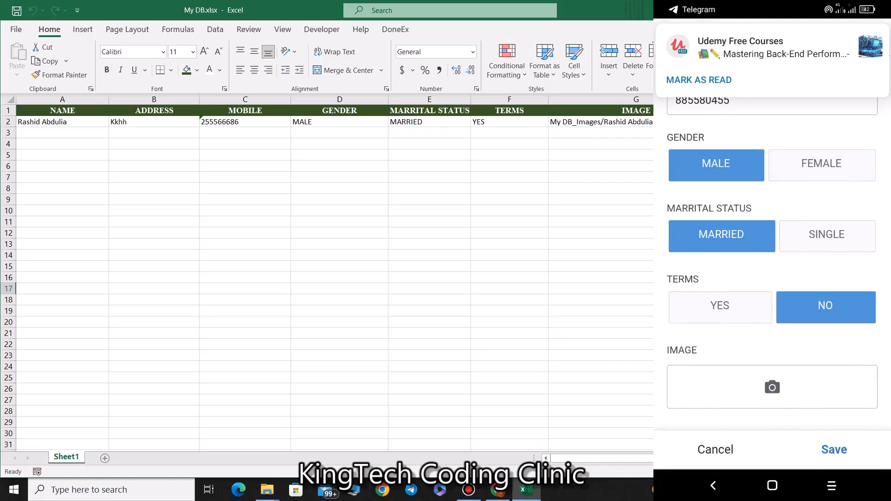
pyautogui.click(827, 236)
# Step: Take a new camera photo for the IMAGE field and accept it
pyautogui.click(771, 387)
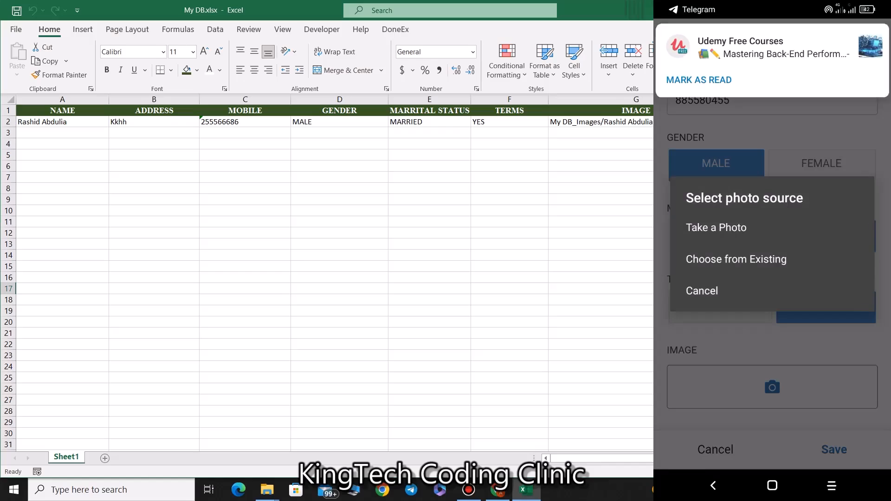
pyautogui.click(716, 224)
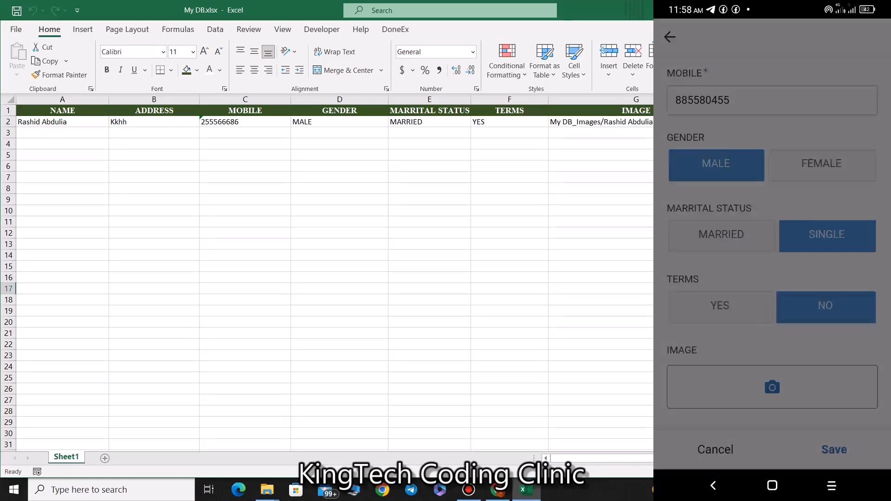
pyautogui.click(799, 363)
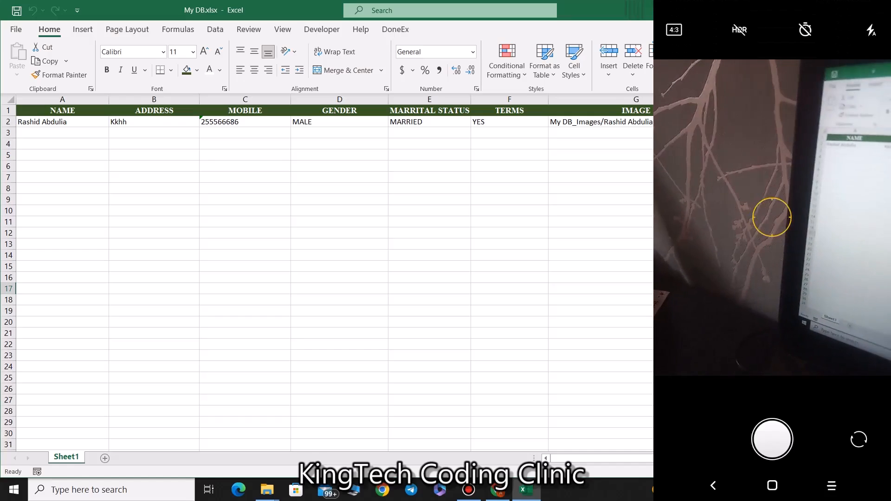
pyautogui.click(771, 439)
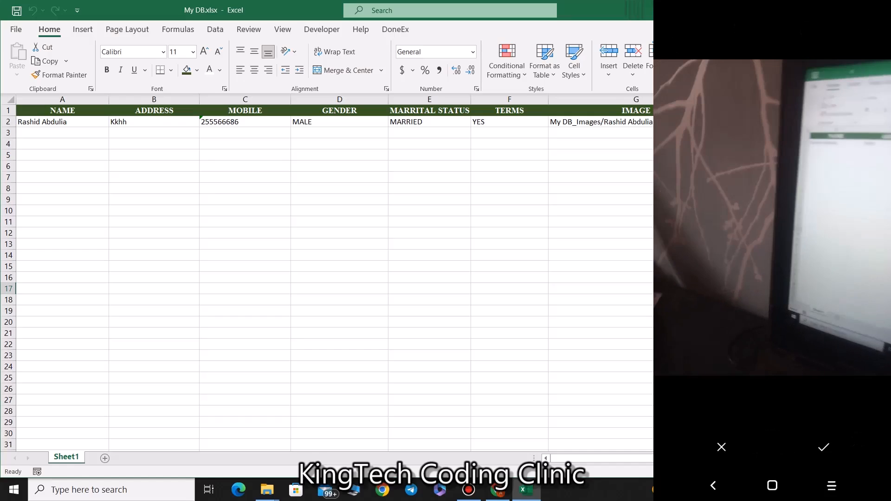
pyautogui.click(824, 447)
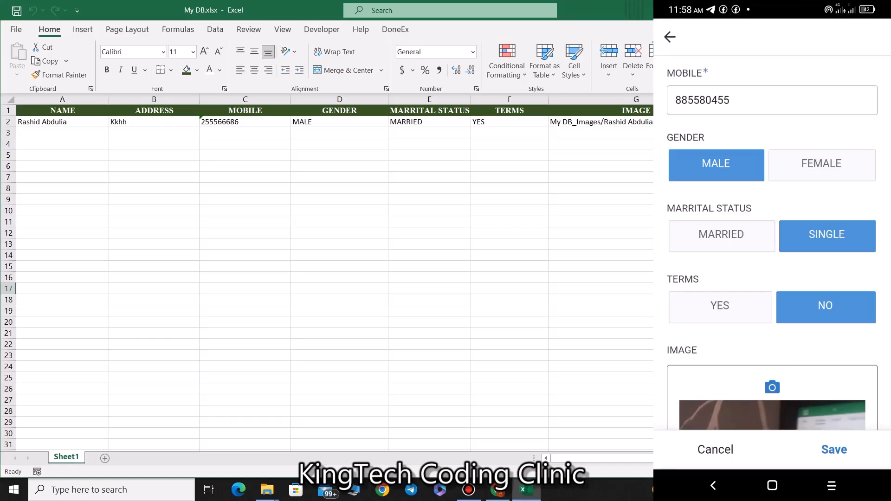
pyautogui.scroll(-6, 772, 259)
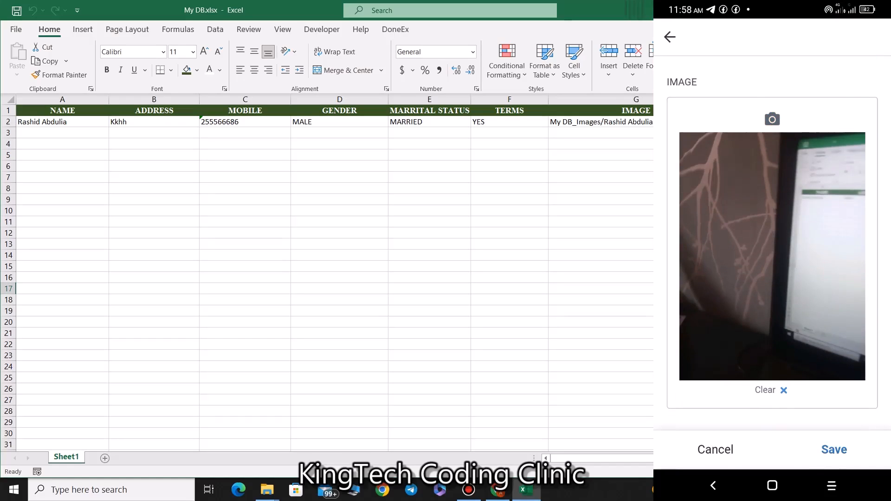
# Step: Save the new record, then close the Excel window
pyautogui.click(834, 449)
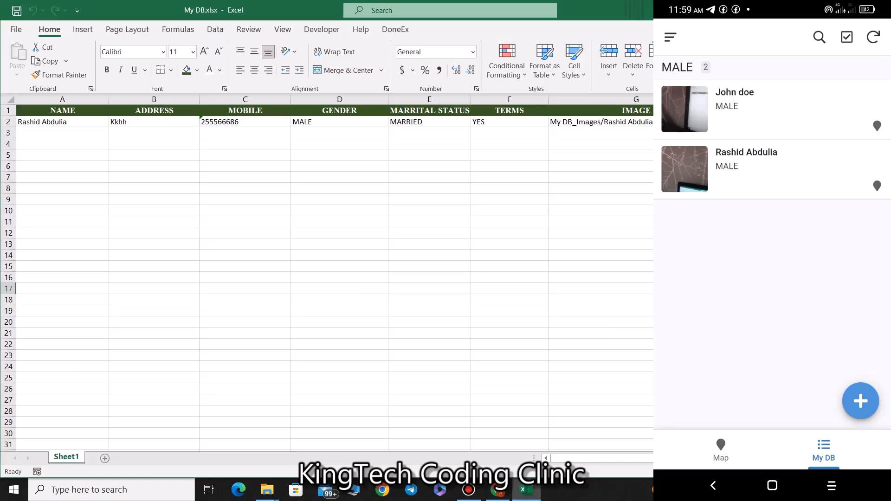
pyautogui.hotkey('alt', 'F4')
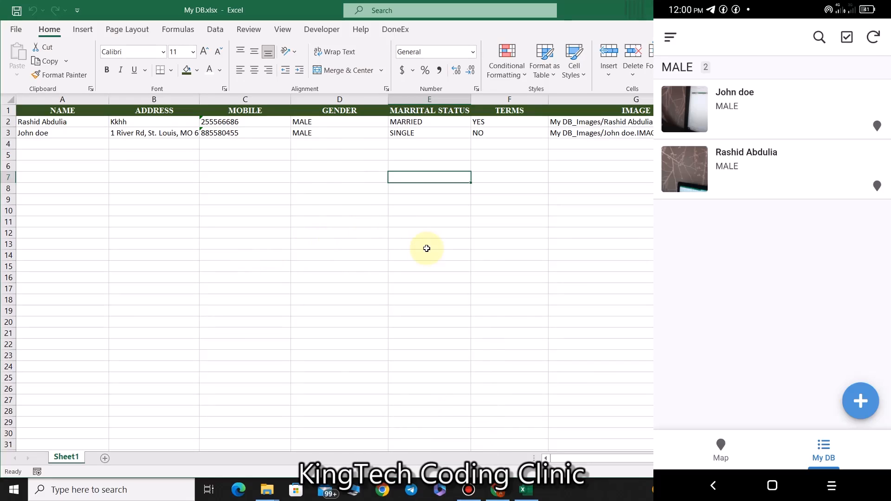
pyautogui.click(487, 330)
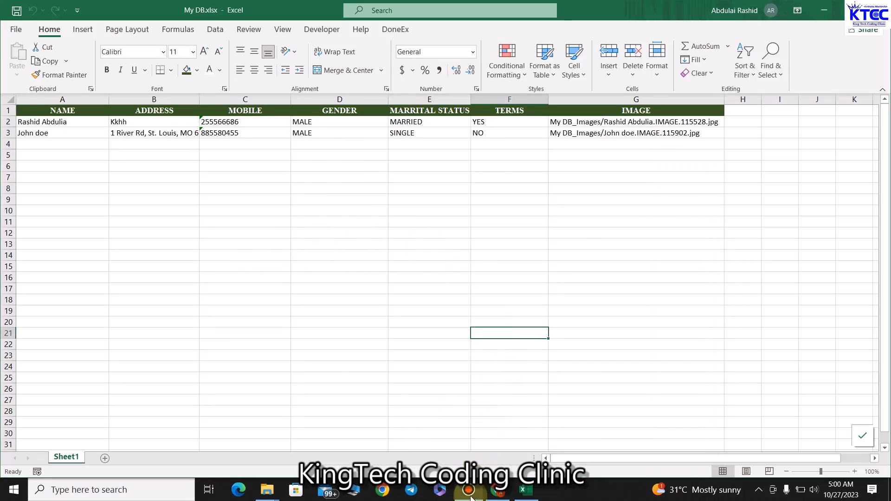